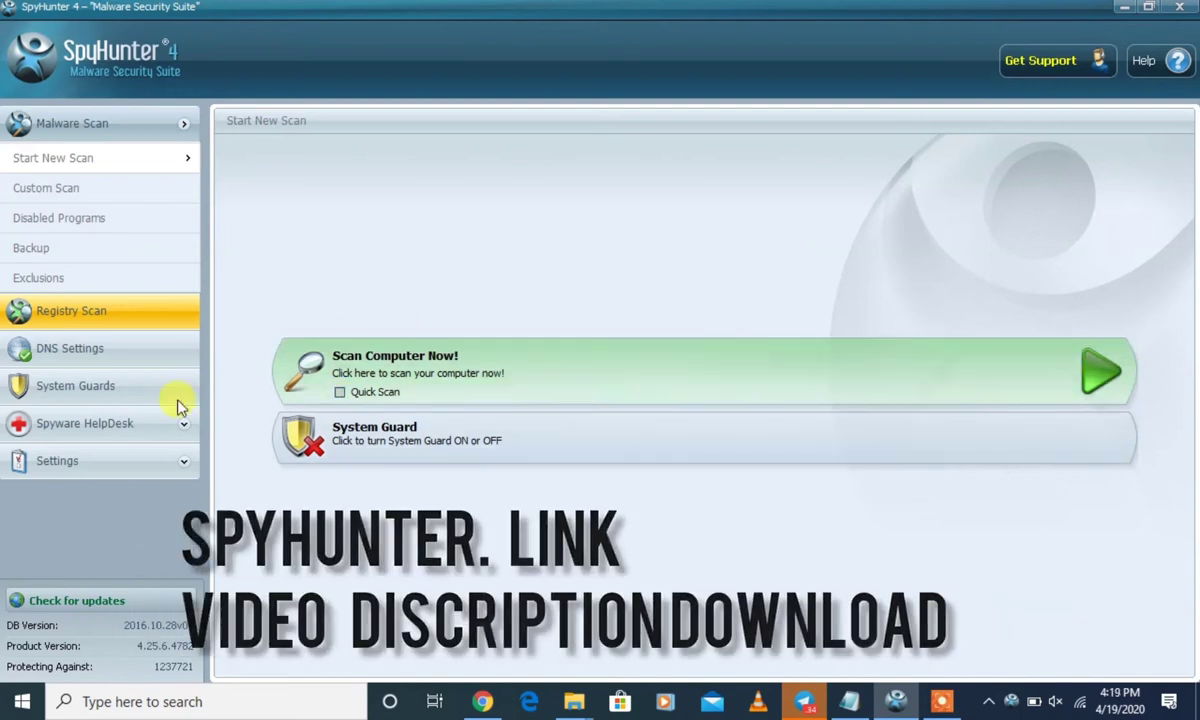
Start a custom malware scan with only the Memory scan type enabled
click(167, 428)
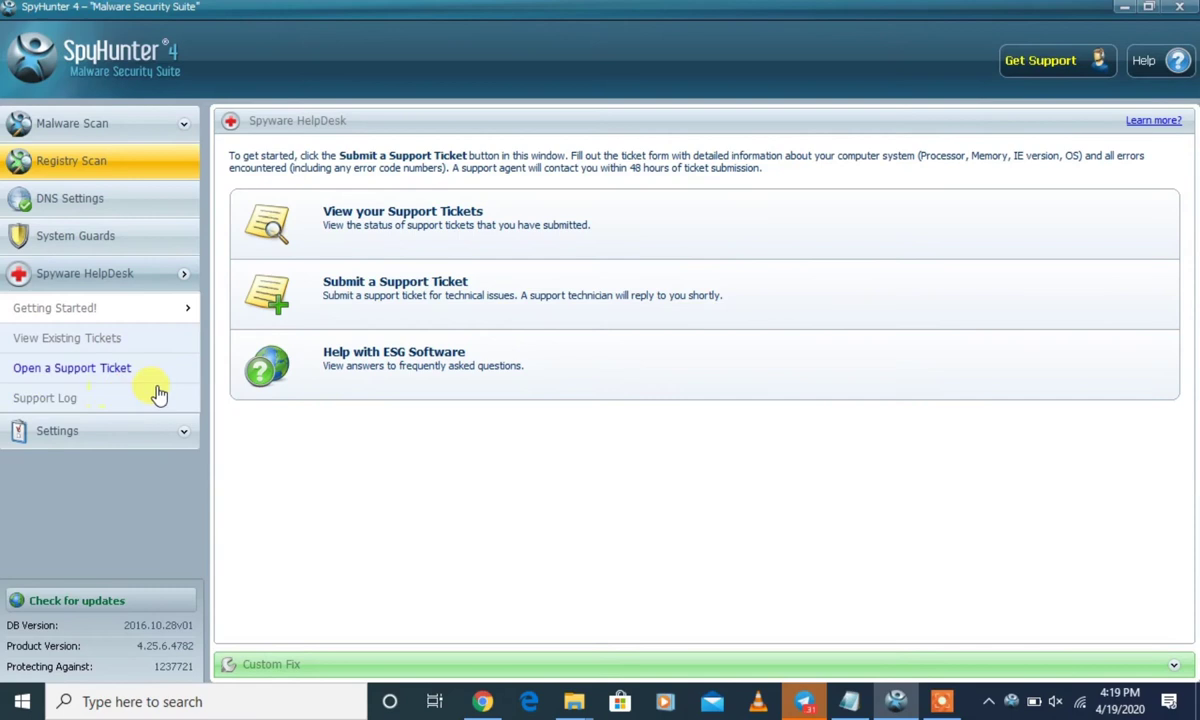
click(106, 120)
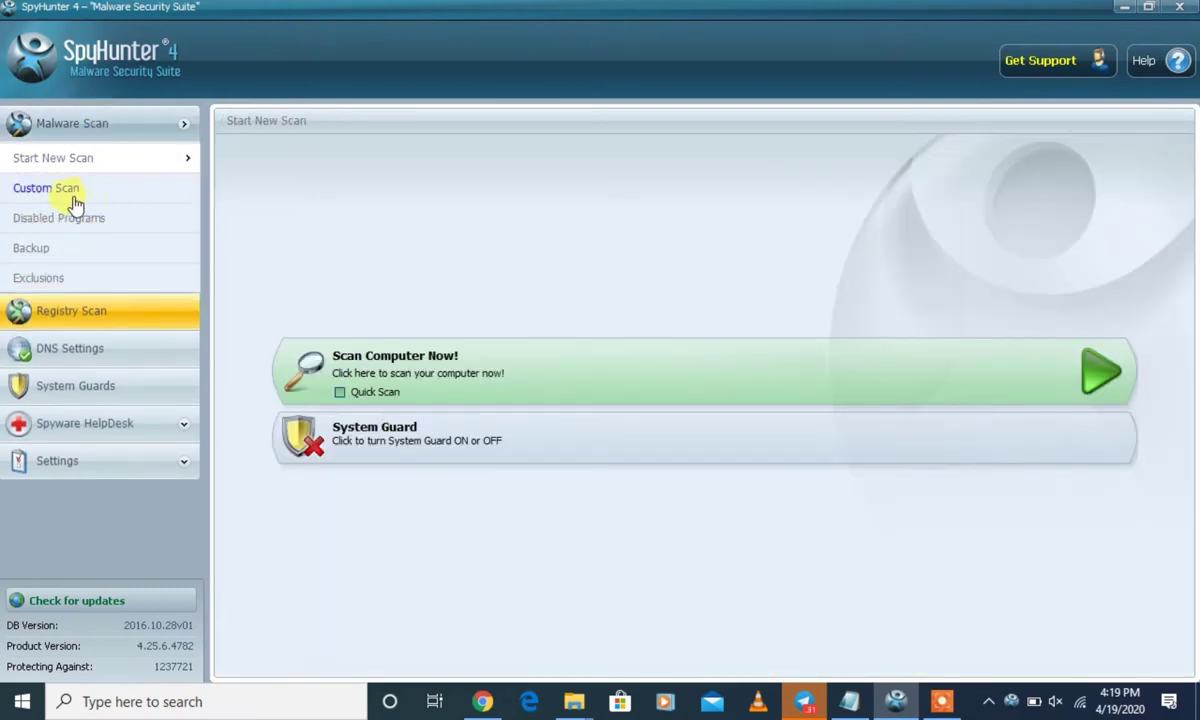
click(72, 200)
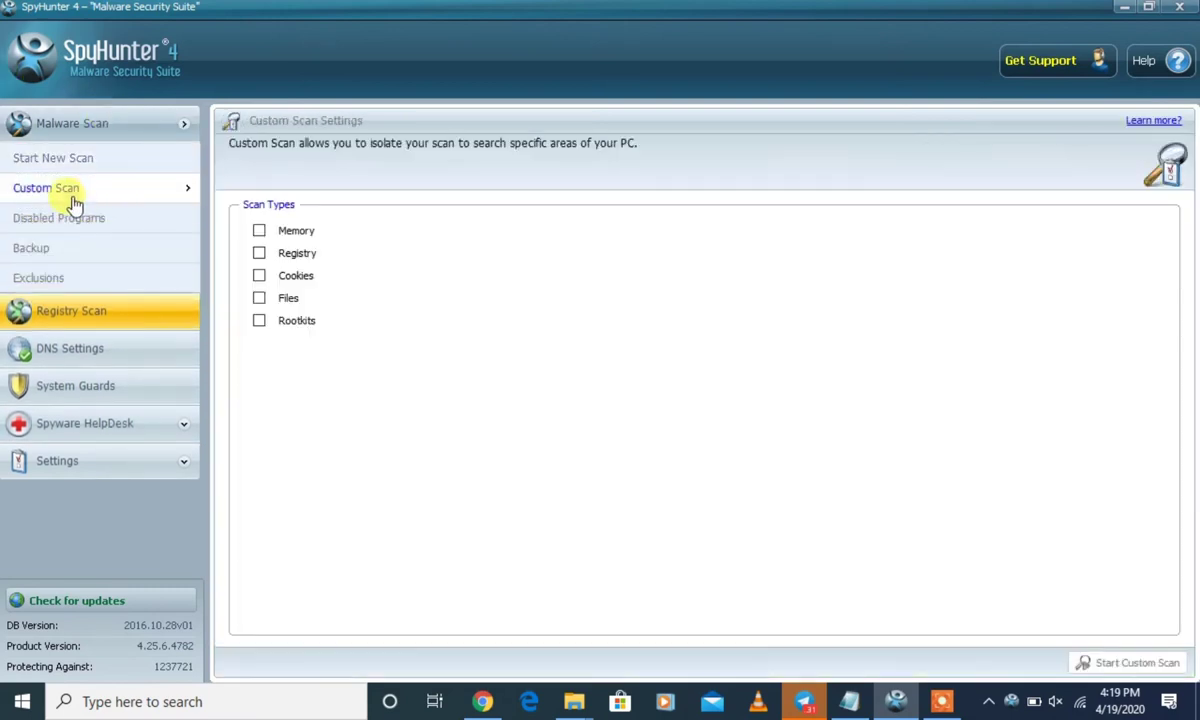
click(260, 231)
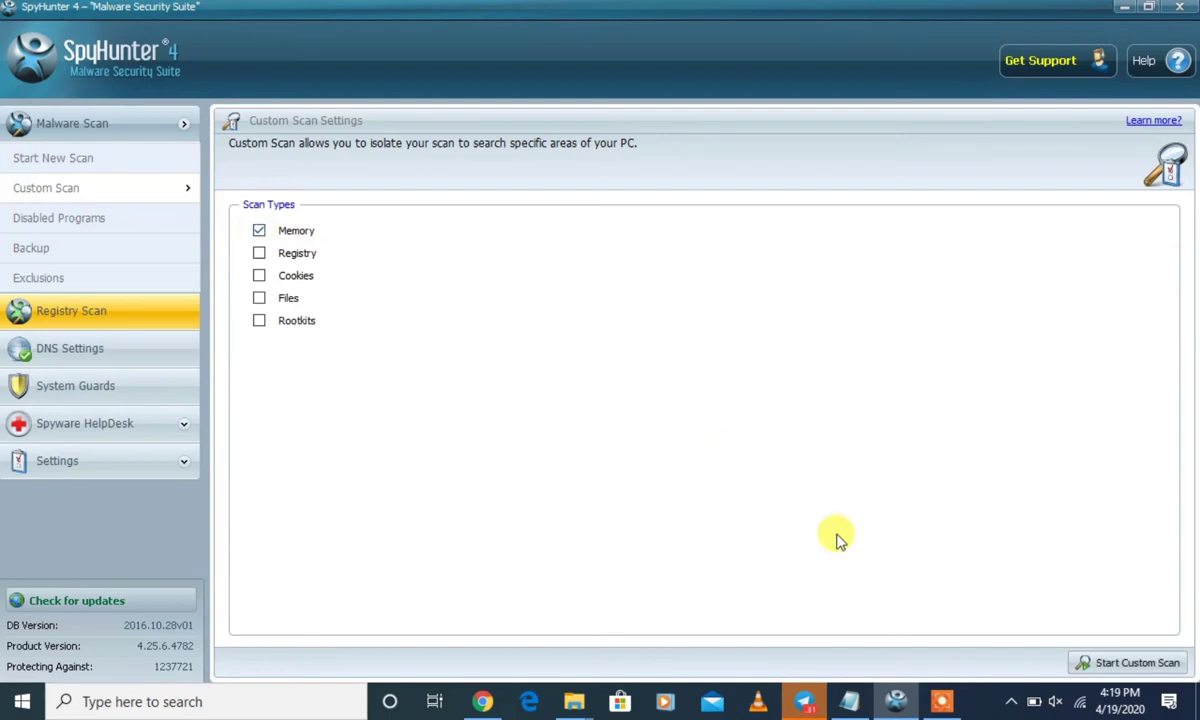
click(1100, 660)
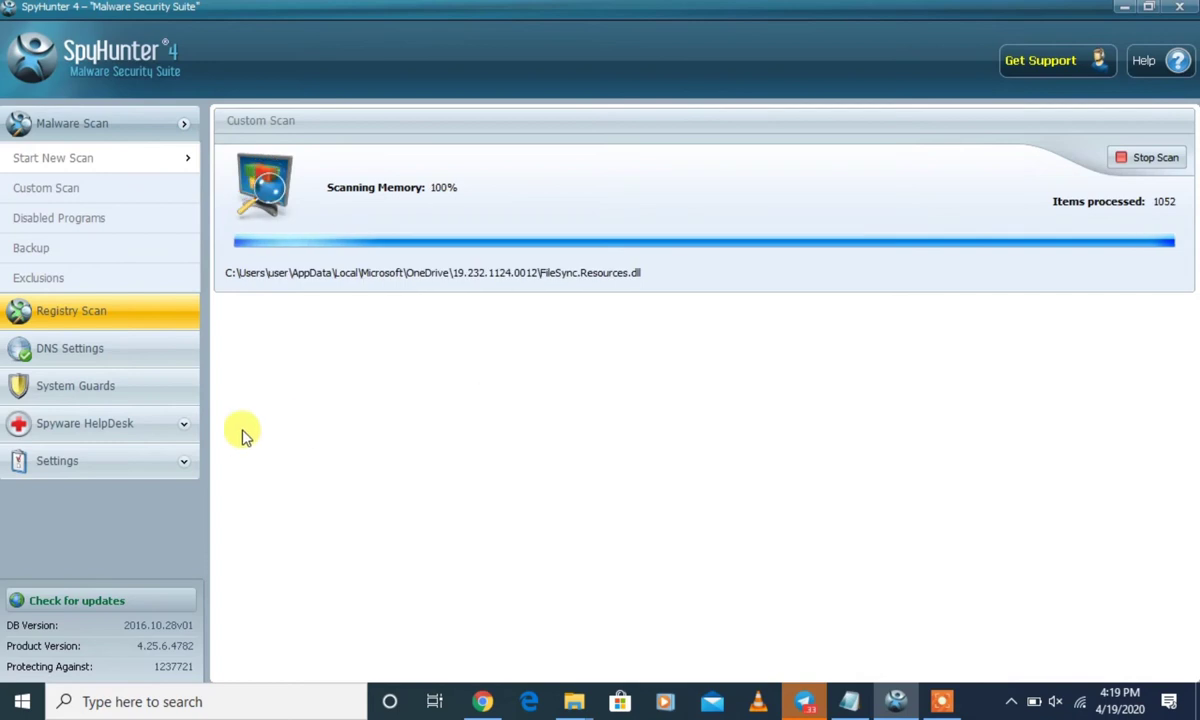
Look through the general settings, DNS settings, System Guards and the Spyware HelpDesk support ticket pages
click(127, 472)
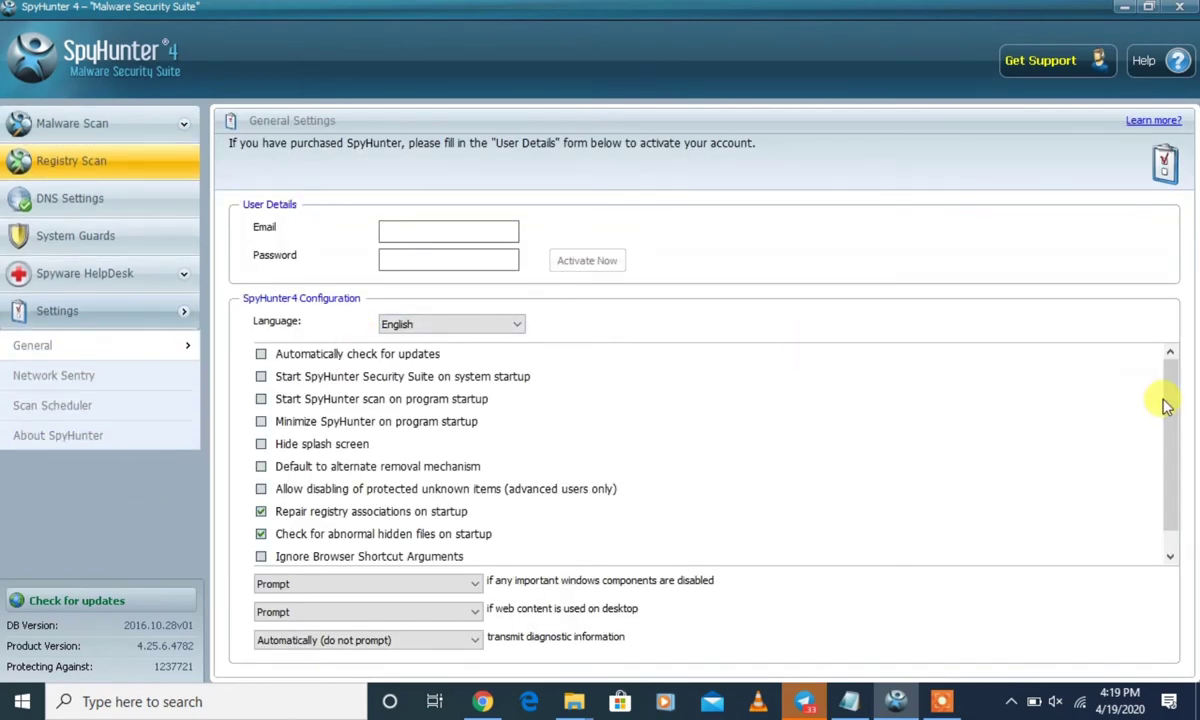
drag(1168, 402, 1163, 512)
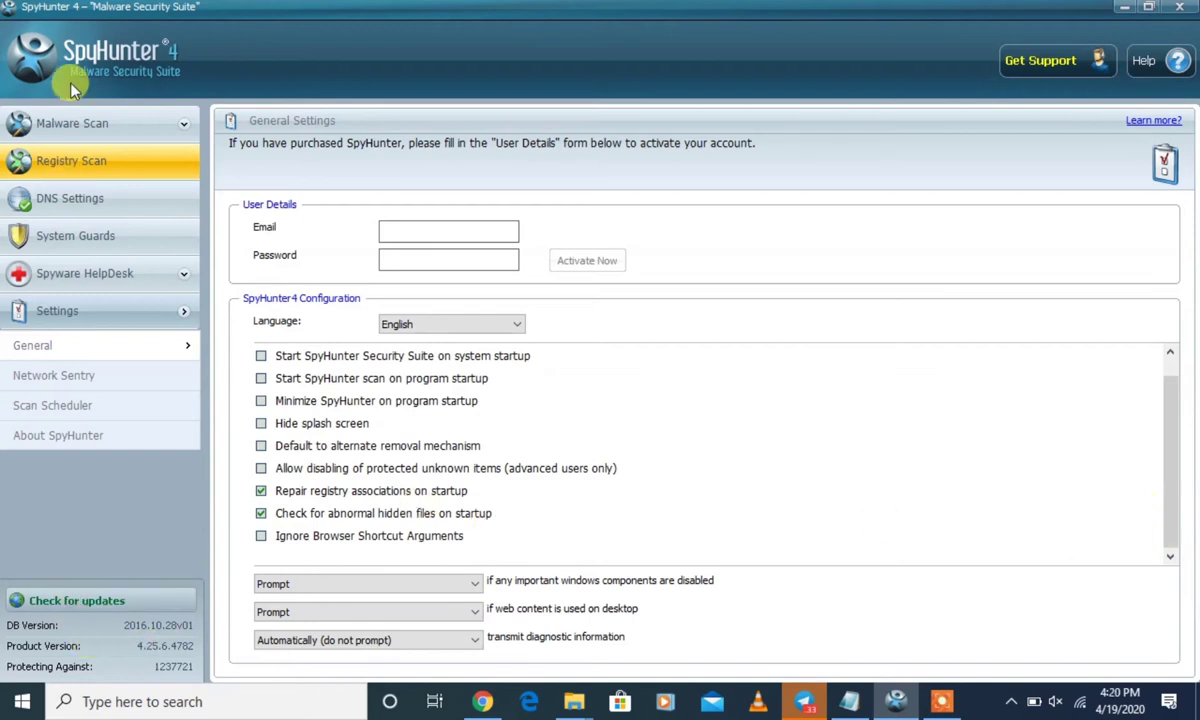
click(60, 197)
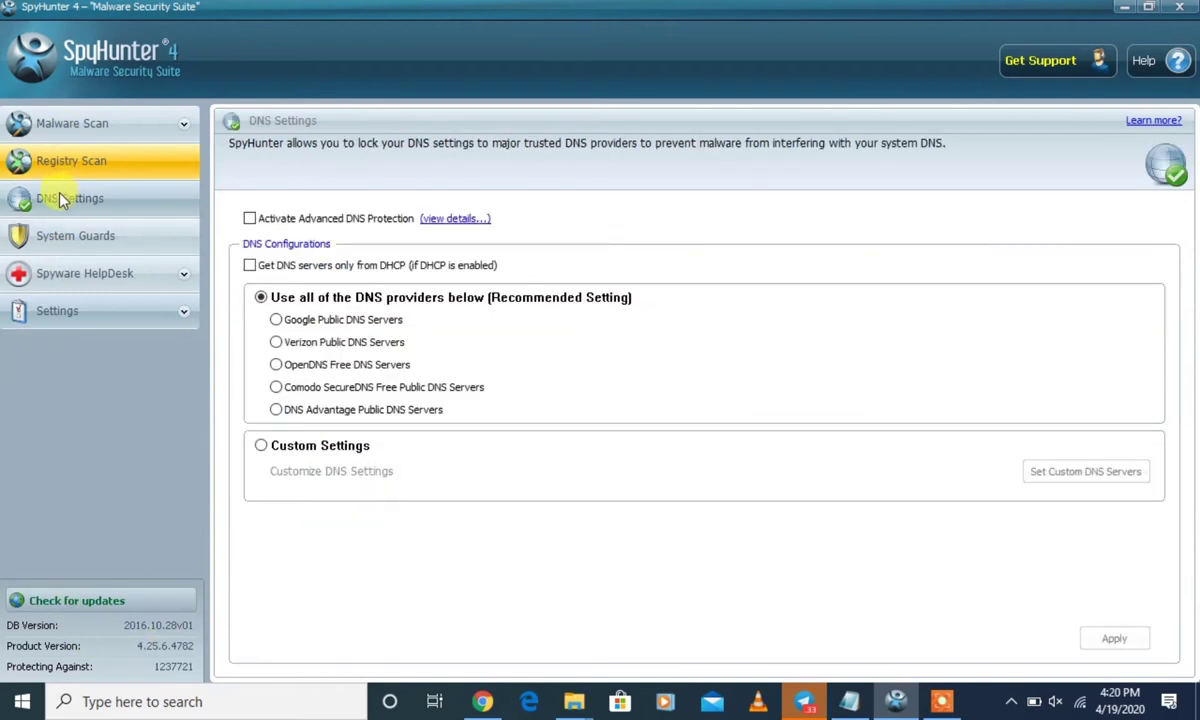
click(62, 236)
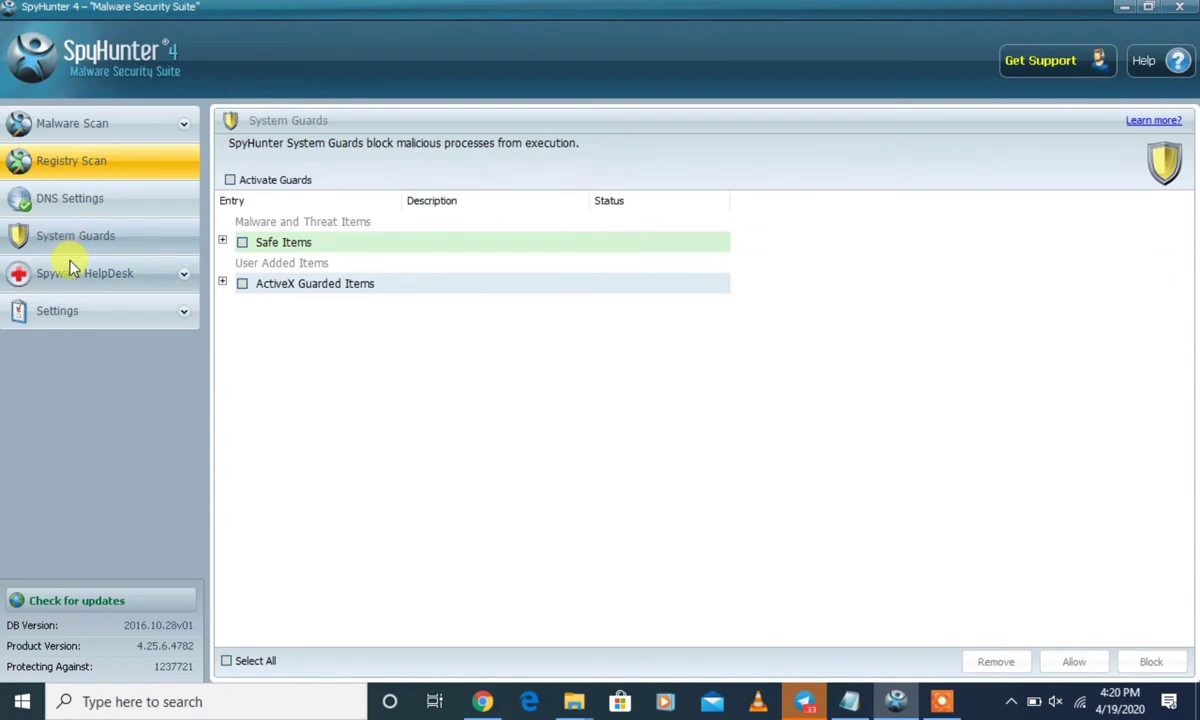
click(72, 272)
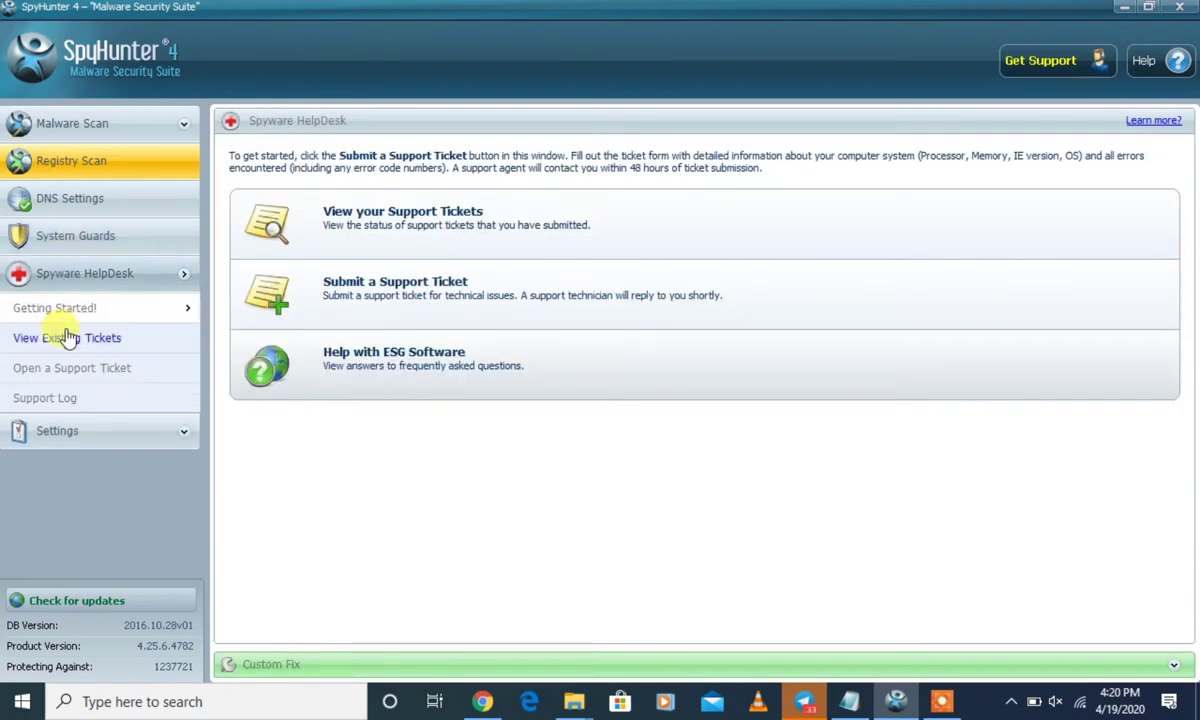
click(68, 338)
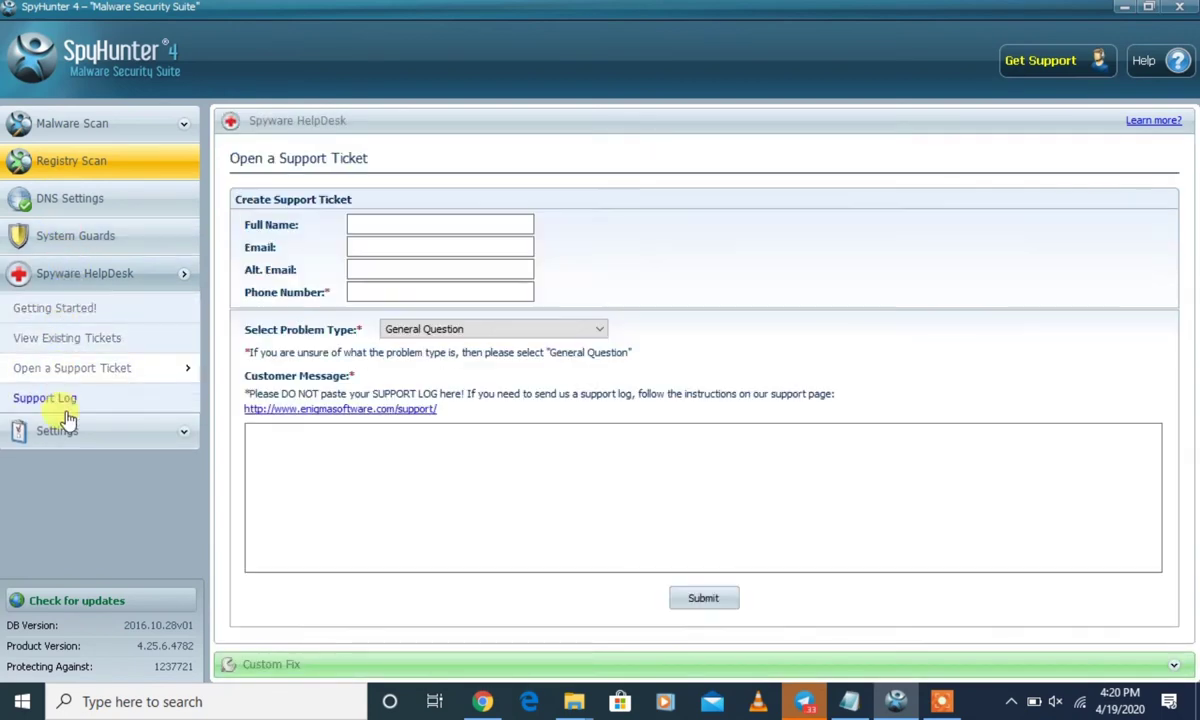
click(62, 425)
Remove the Backdoor.Bladabindi object found by the memory scan
click(60, 125)
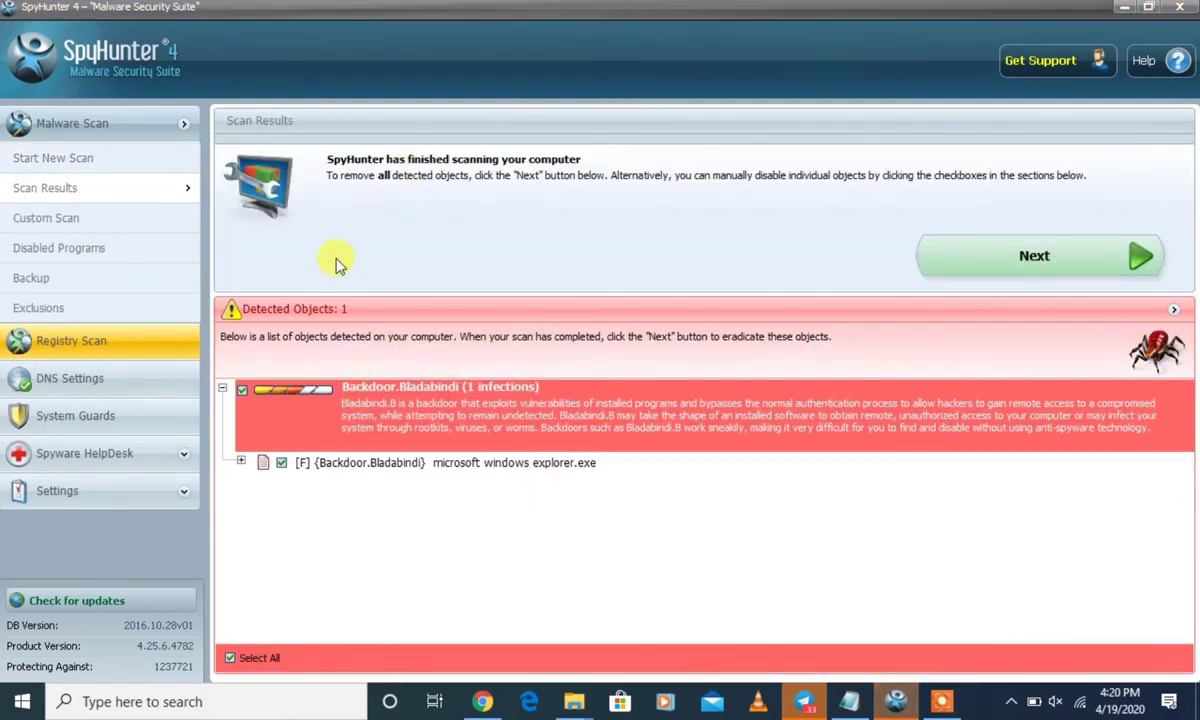
click(1106, 262)
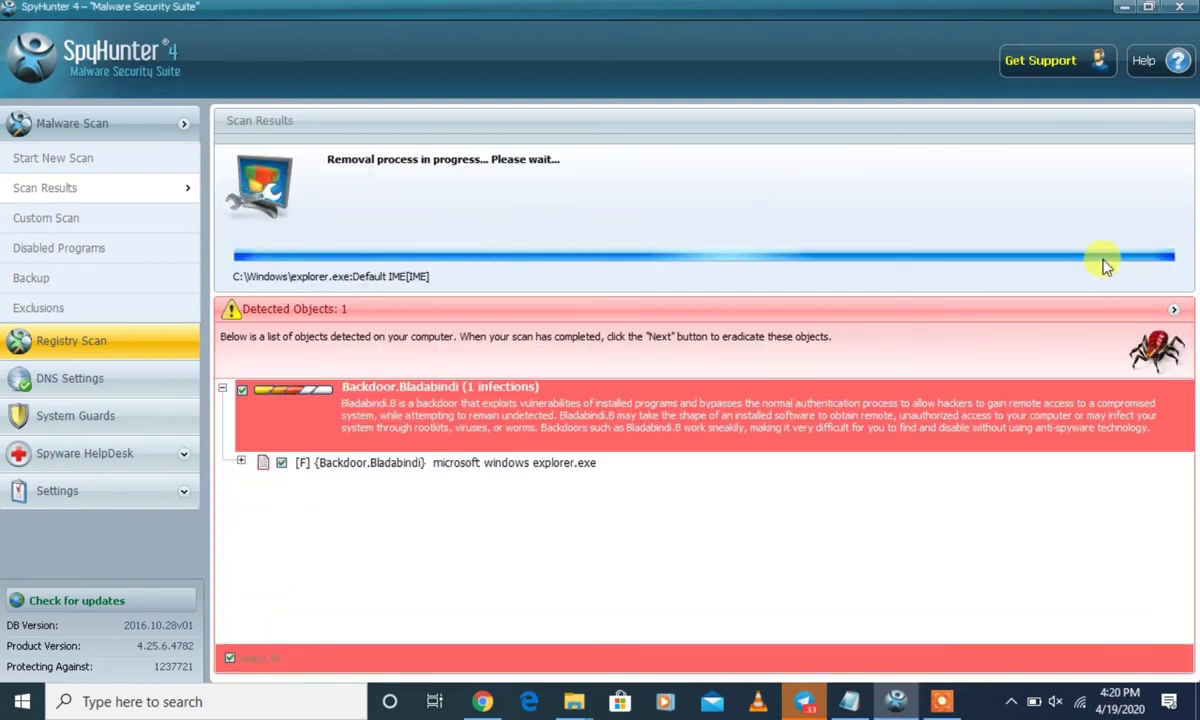
click(1173, 311)
click(1173, 312)
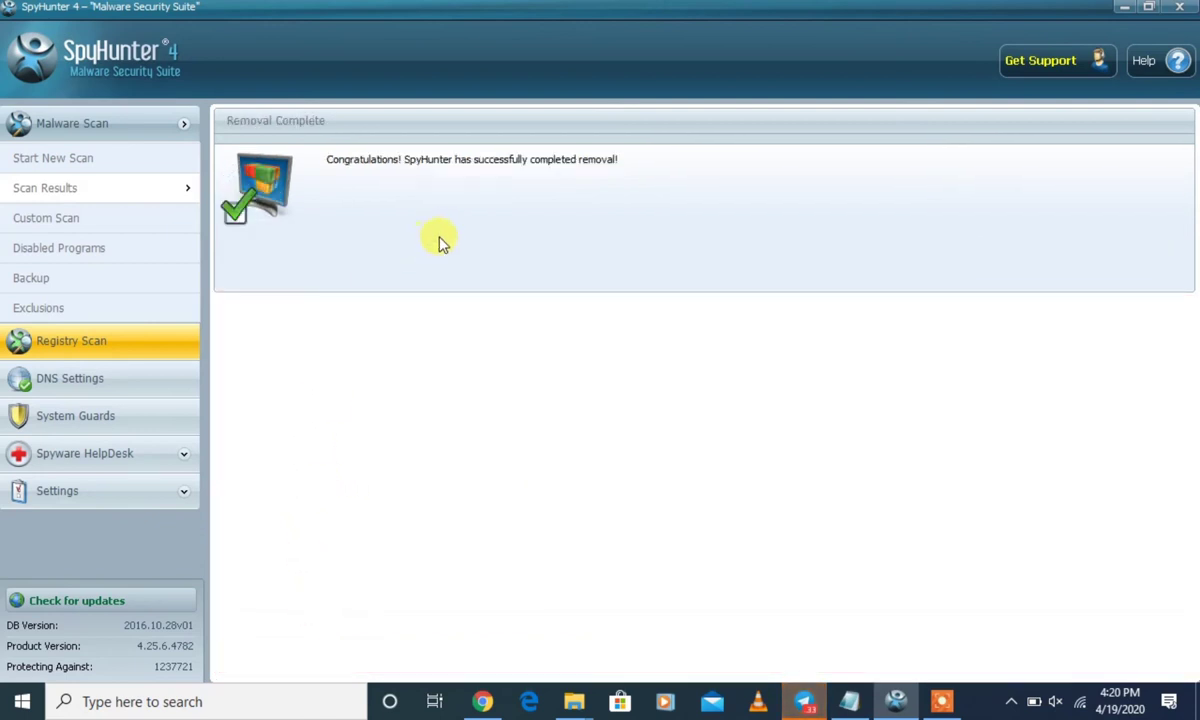
Change the custom scan types to Cookies only, disabling Memory
click(91, 217)
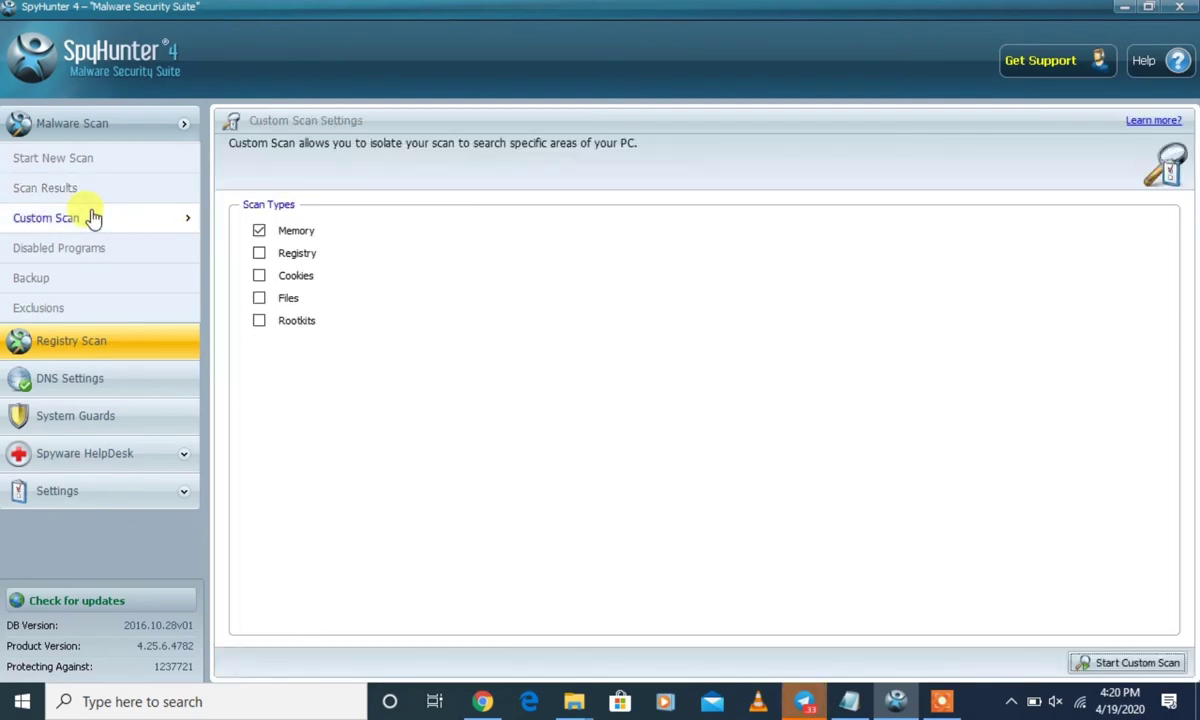
click(260, 231)
click(259, 276)
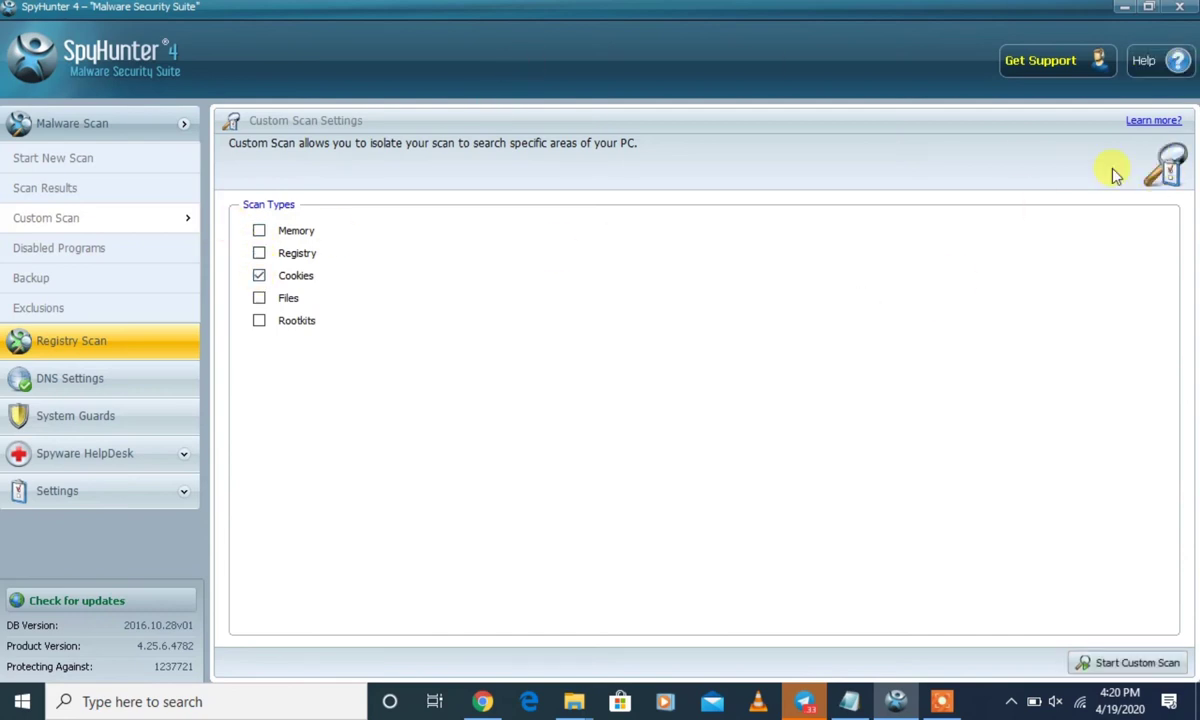
View the malware scanner's disabled programs, backup and exclusions lists
click(40, 250)
click(37, 276)
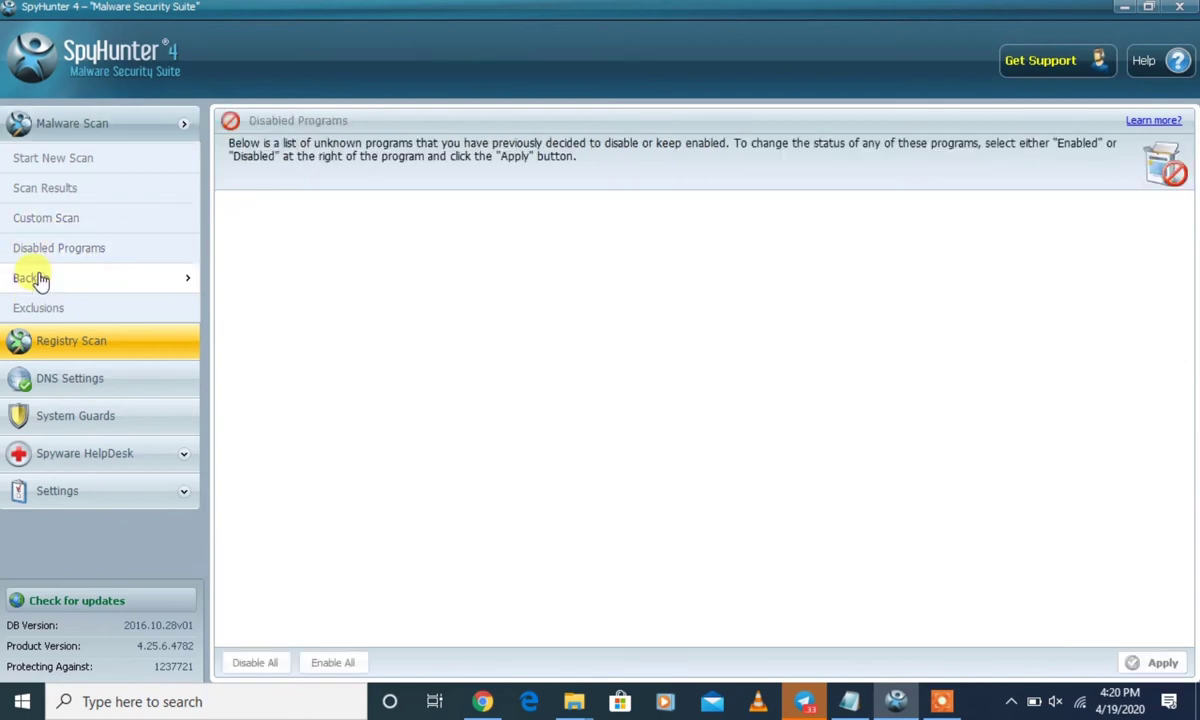
click(43, 308)
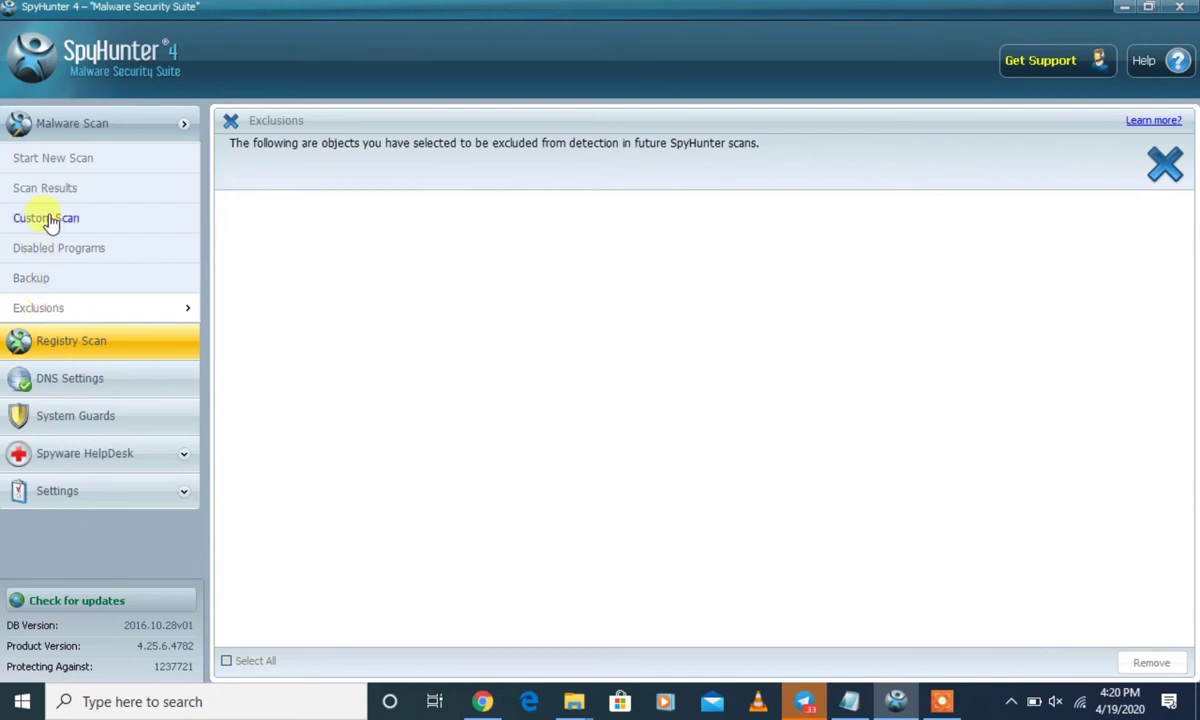
Try to turn on System Guard, and start a full scan of the computer
click(43, 161)
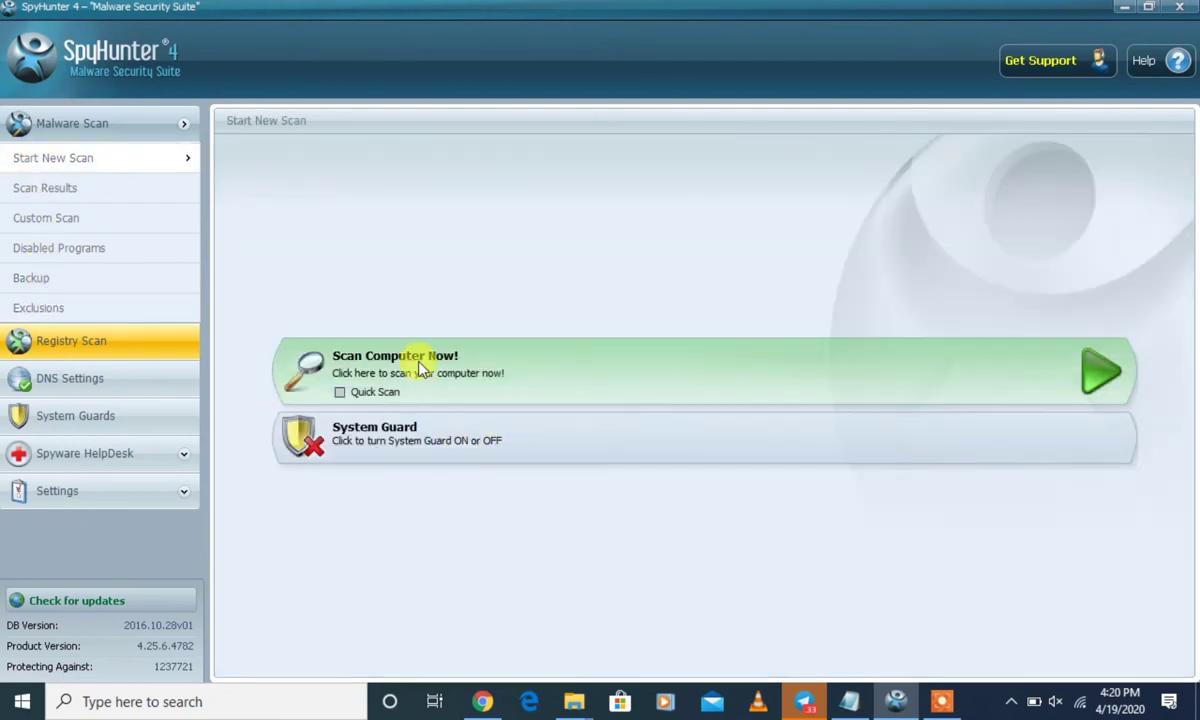
click(422, 438)
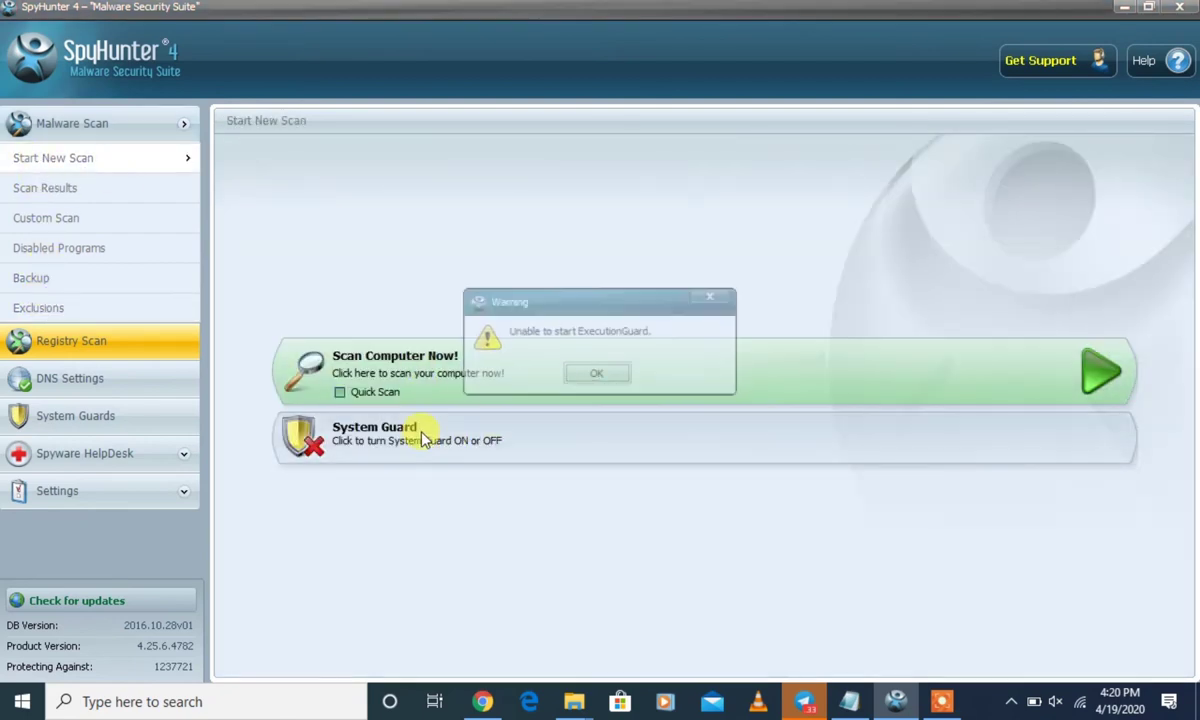
click(596, 373)
click(444, 358)
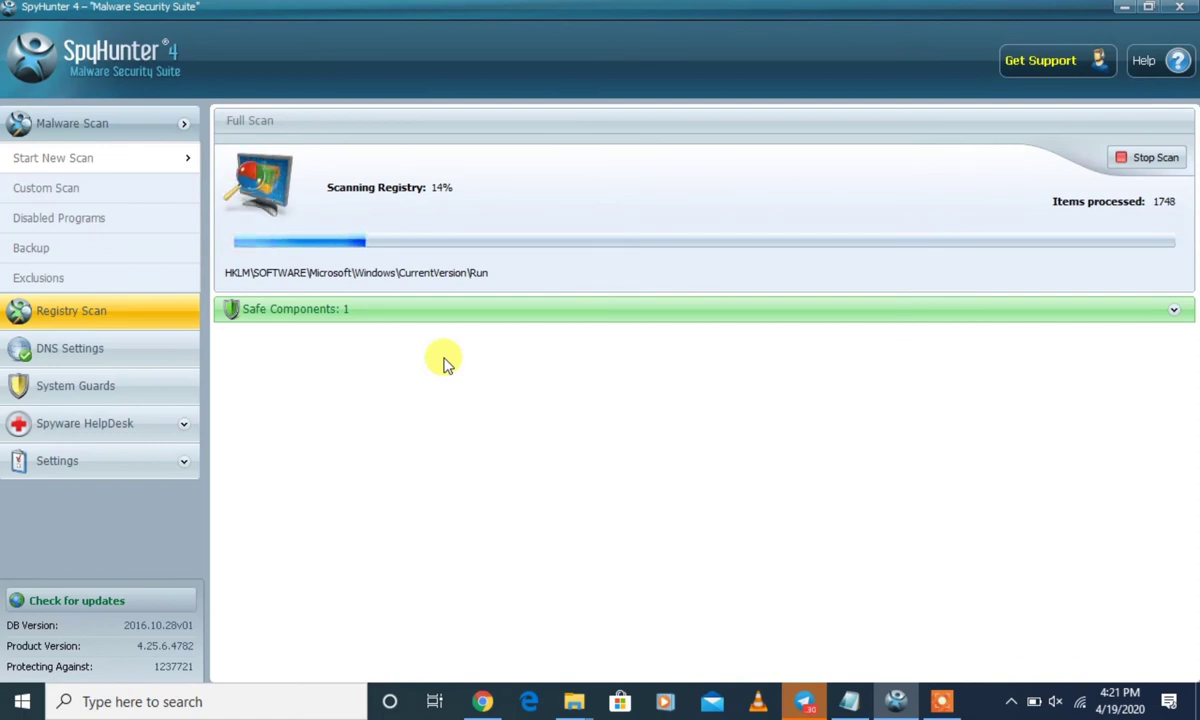
Inspect the safe components listed during the full scan, including the entries of the Session Manager KnownDlls group
click(714, 312)
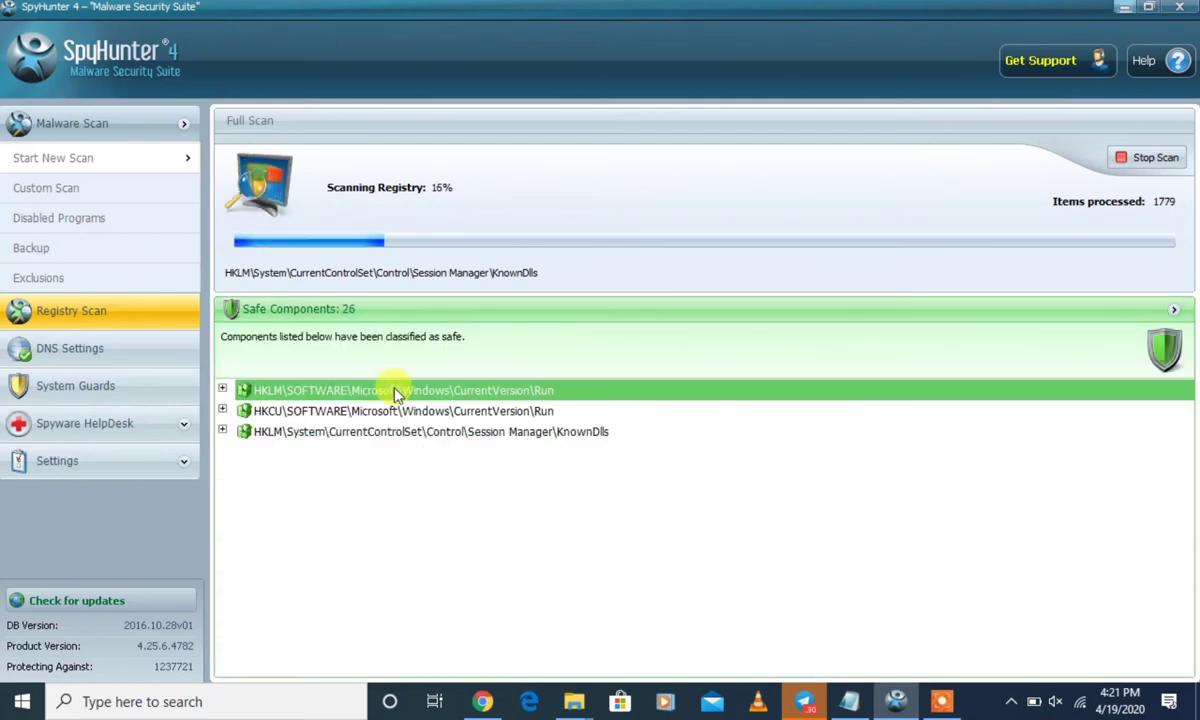
double_click(440, 431)
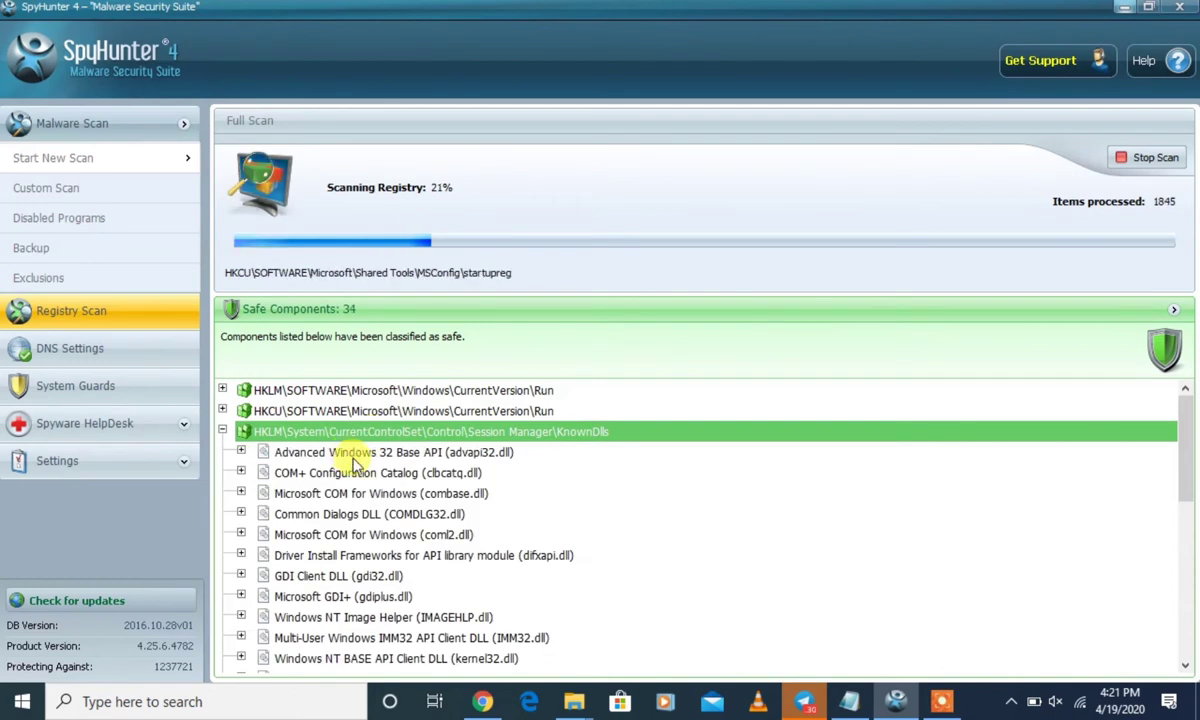
click(223, 431)
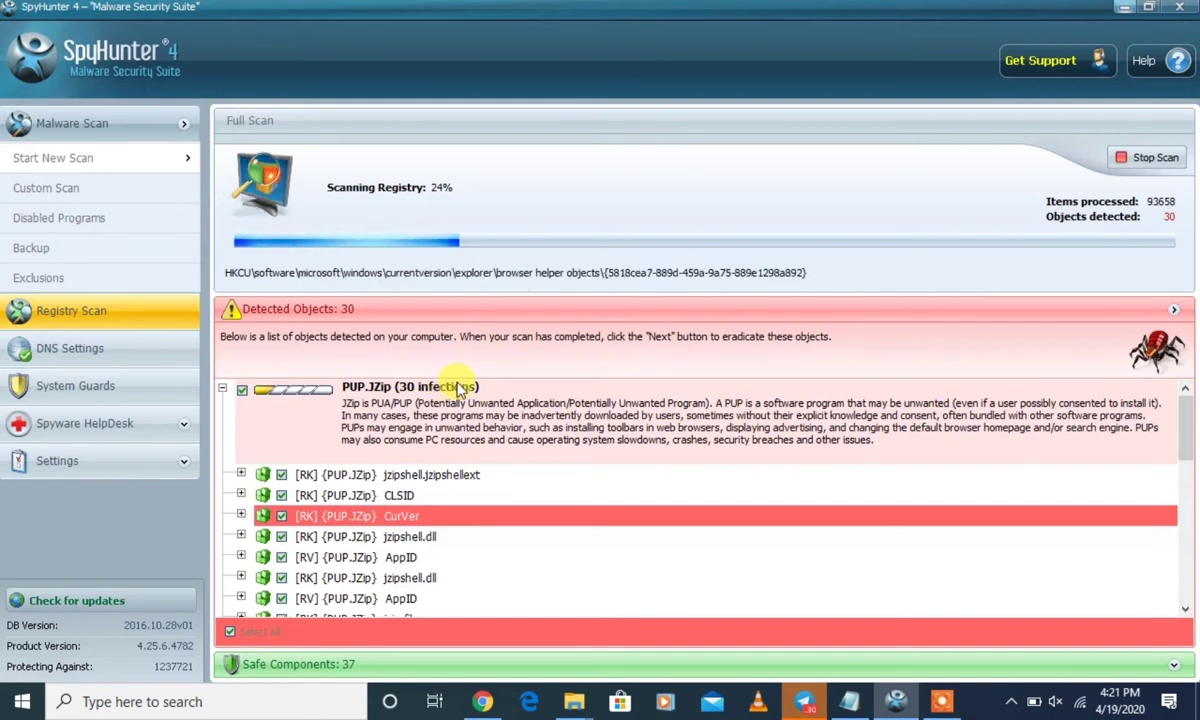
Review the PUP.JZip infections in the detected objects down to the end of the list, and collapse it
click(460, 388)
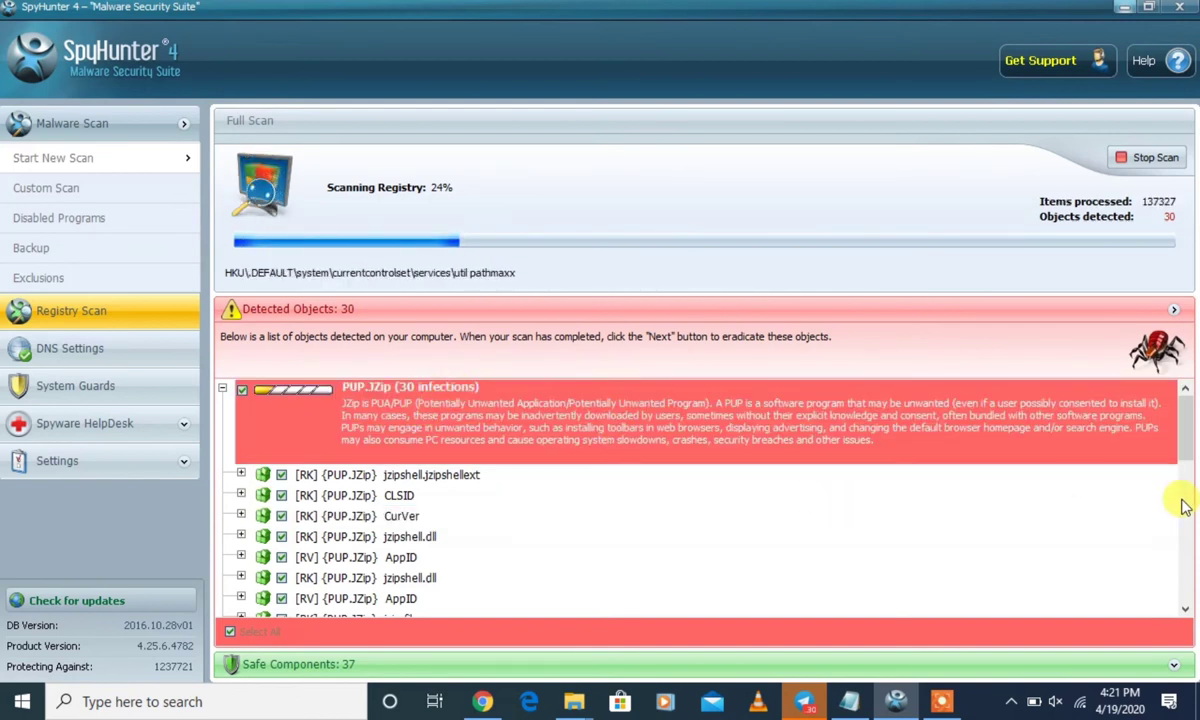
click(1190, 552)
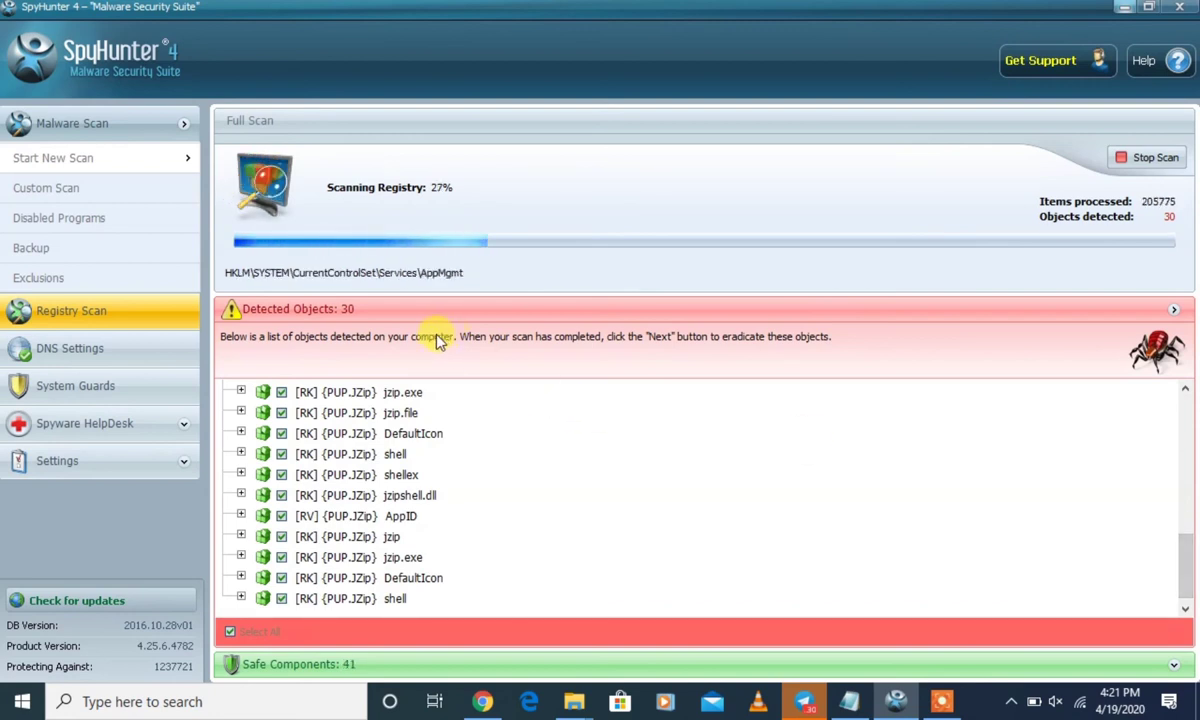
click(280, 311)
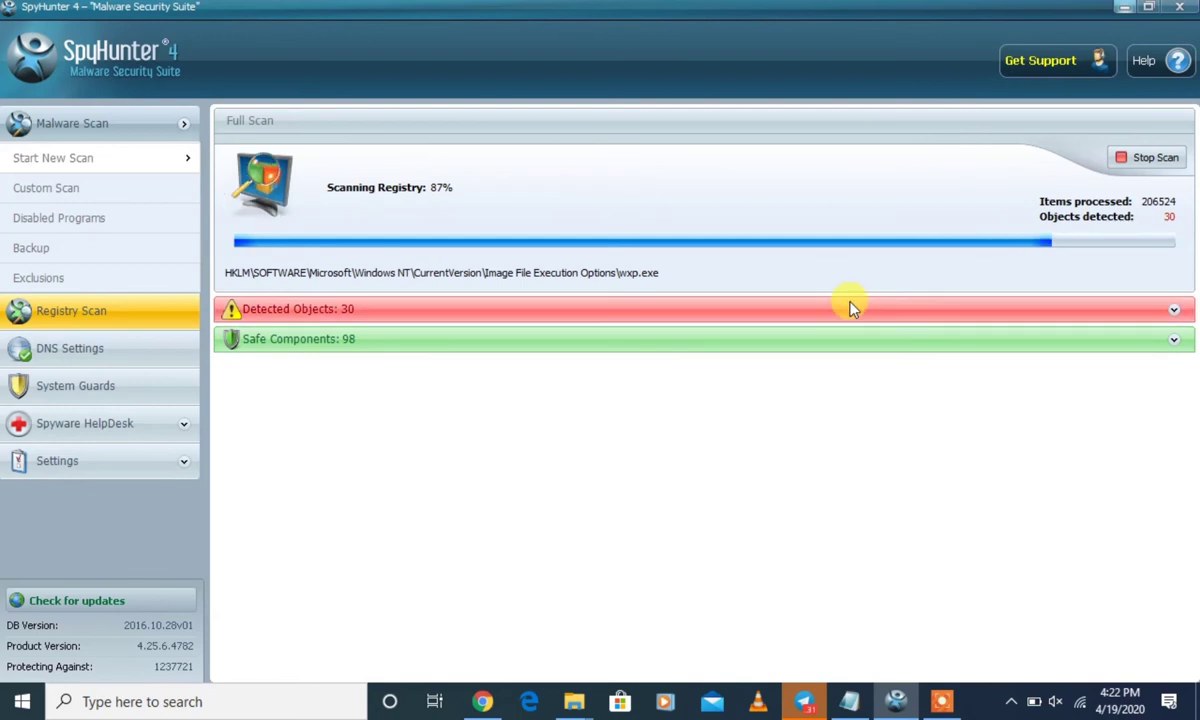
Examine the detected objects as the scan progresses, including the Backdoor.Bladabindi, mystartsearch.com and Adware Helpers entries, and collapse the list
click(850, 308)
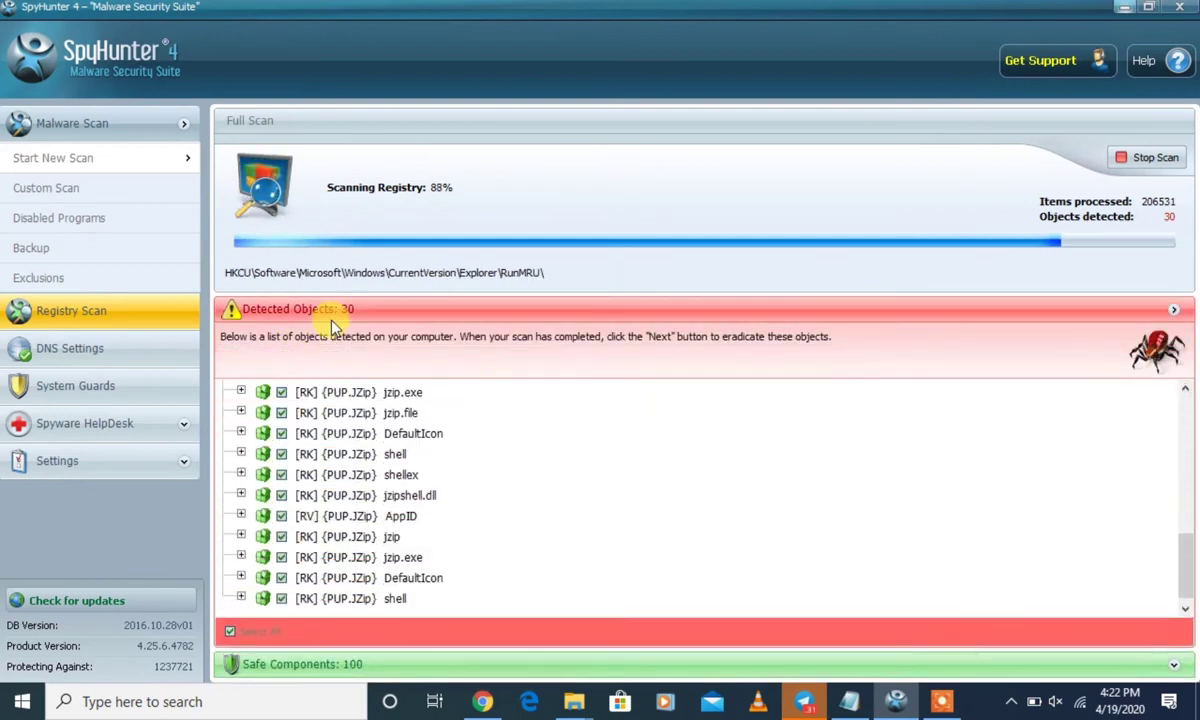
click(312, 305)
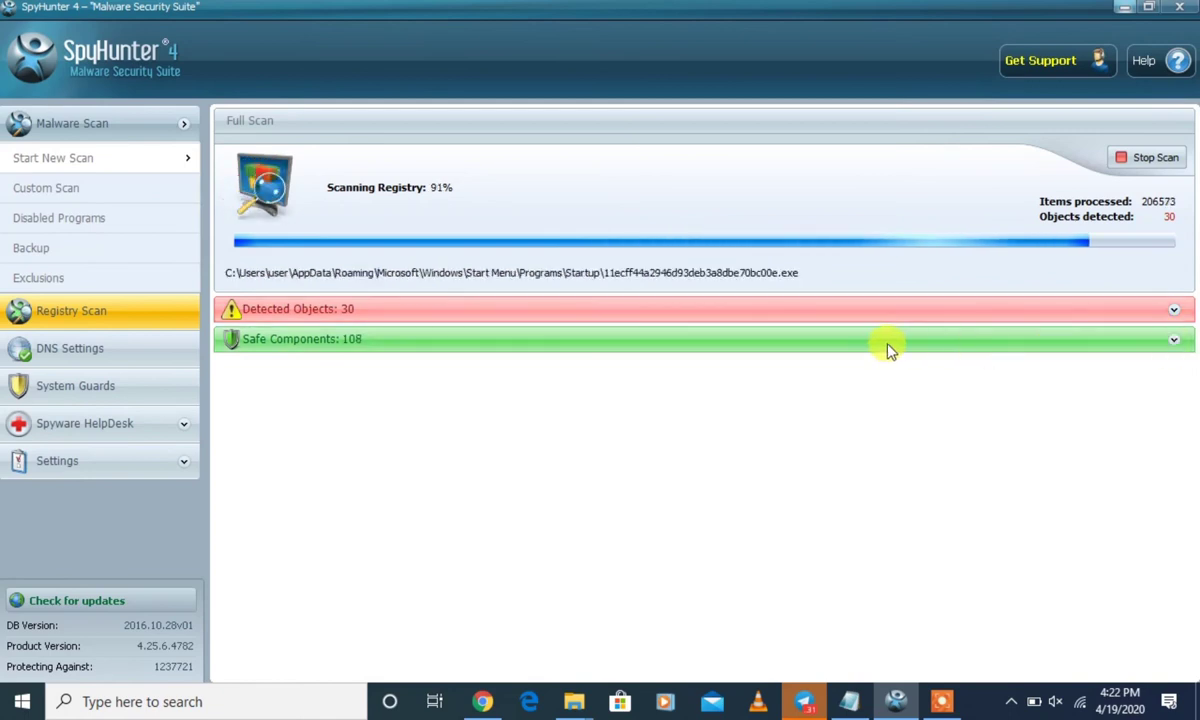
click(538, 308)
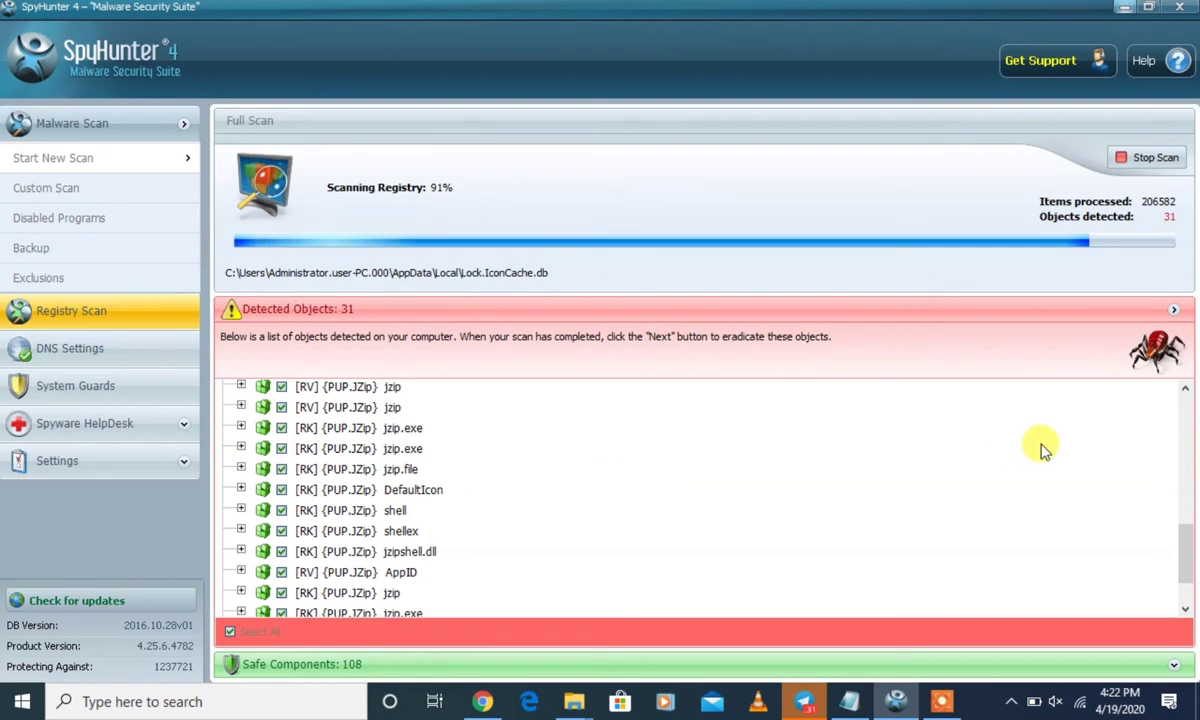
drag(1189, 549, 1190, 400)
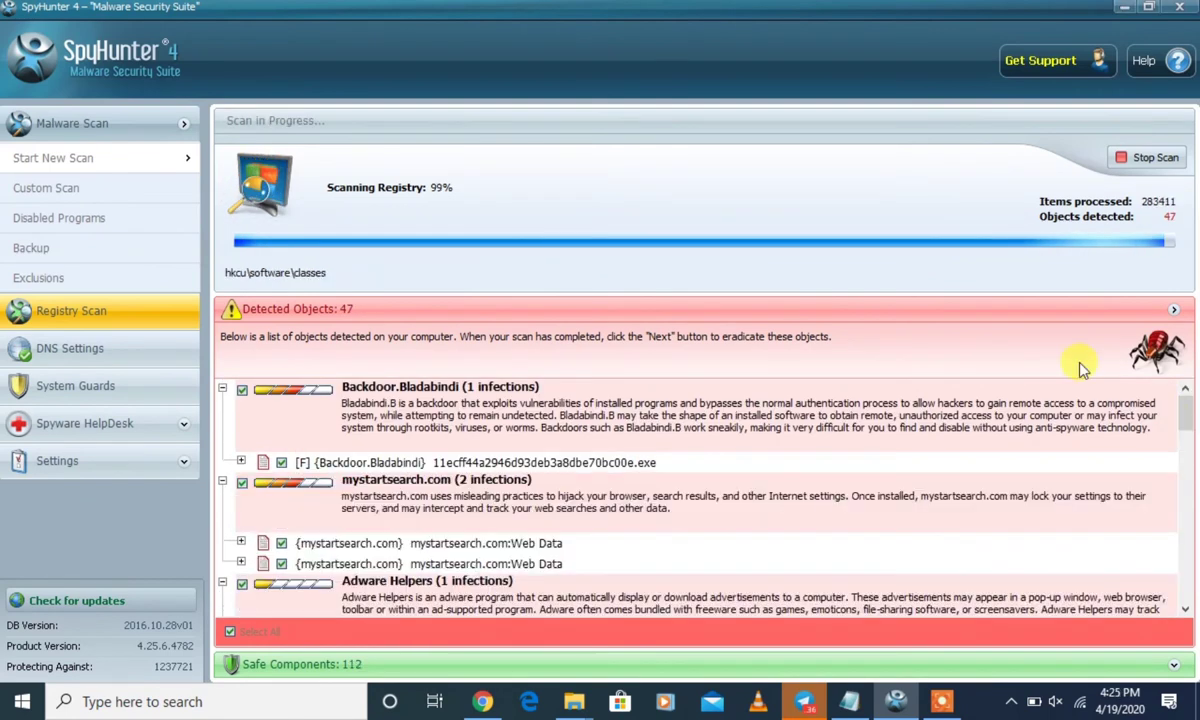
mouse_move(1190, 418)
mouse_down()
mouse_move(1190, 525)
mouse_move(1182, 396)
mouse_up()
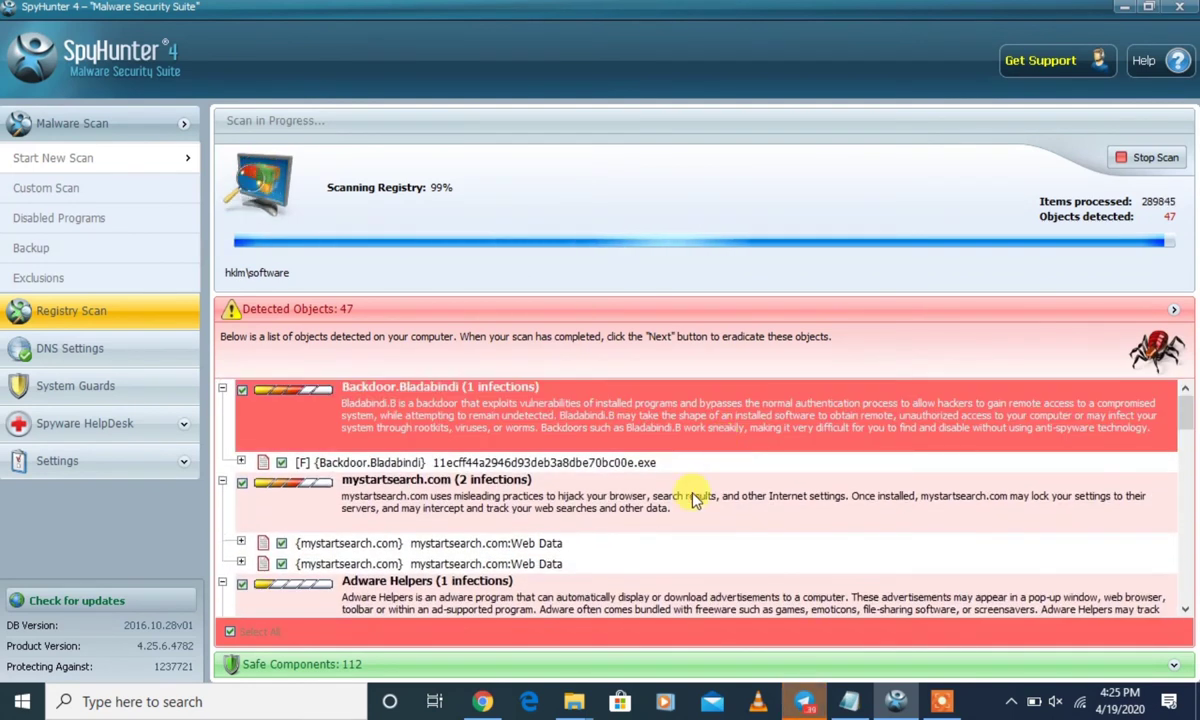
scroll(520, 565, down, 1)
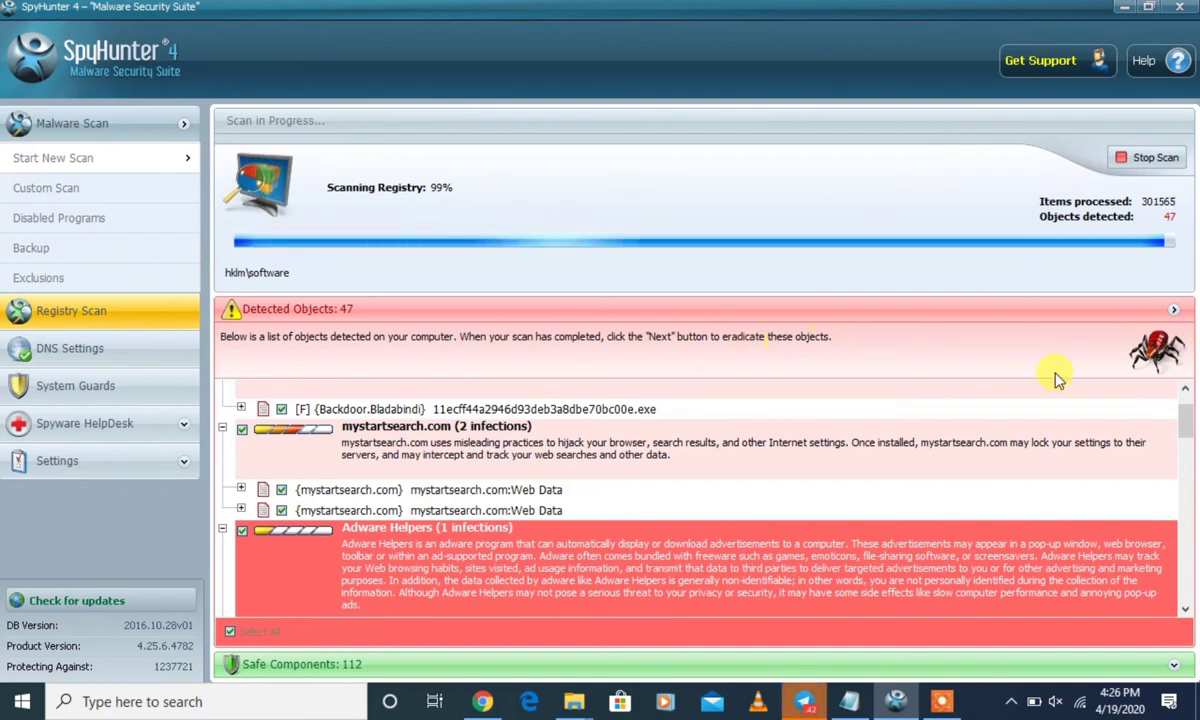
drag(1187, 416, 1185, 330)
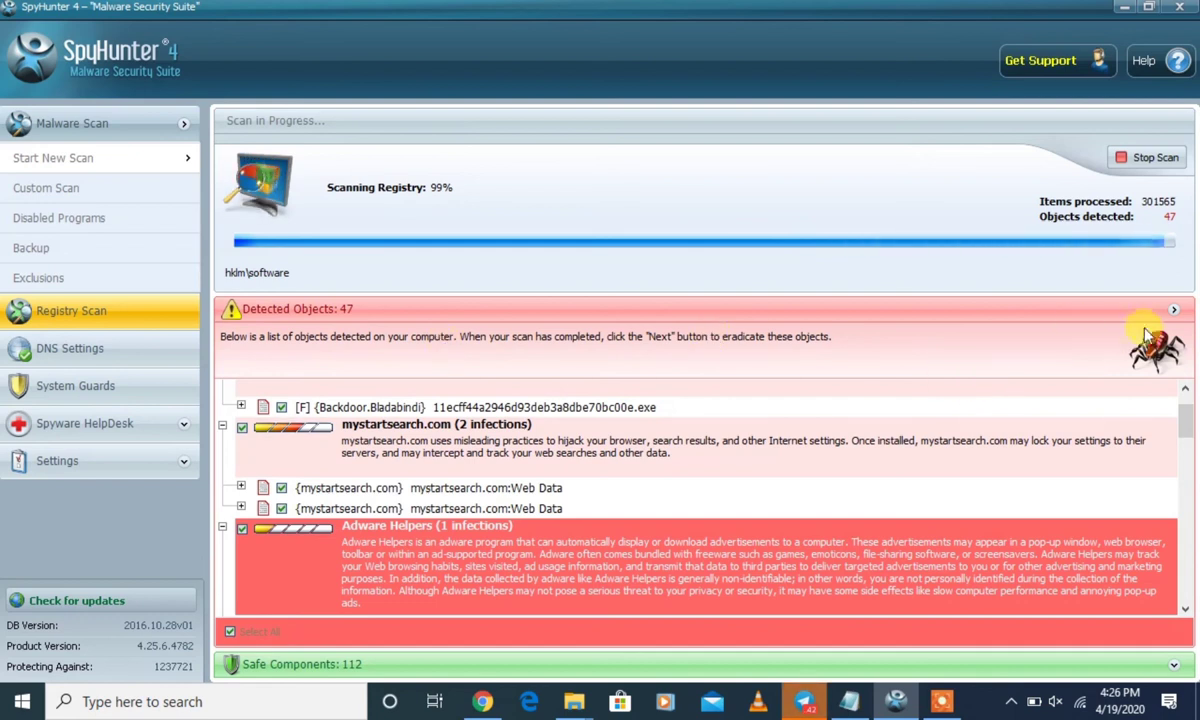
click(1170, 311)
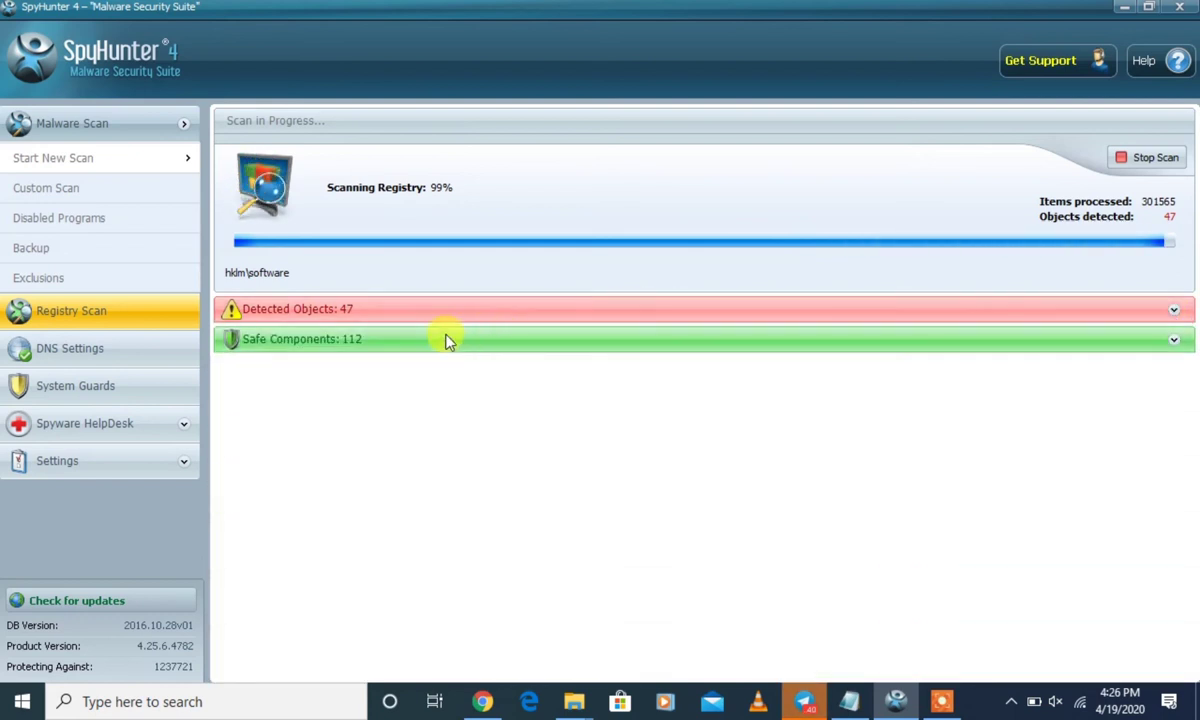
Check the safe components near the end of the scan, and the list of detected objects during the removal process
click(447, 339)
click(447, 339)
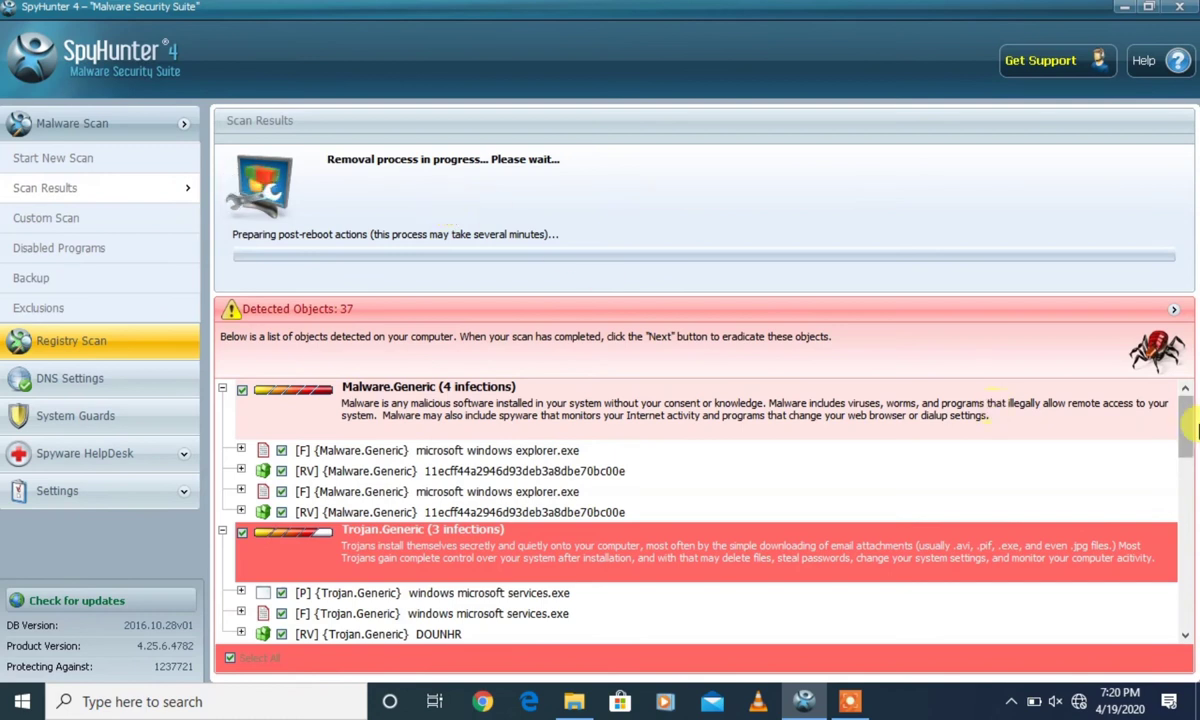
mouse_move(1185, 425)
mouse_down()
mouse_move(1185, 600)
mouse_move(1175, 405)
mouse_up()
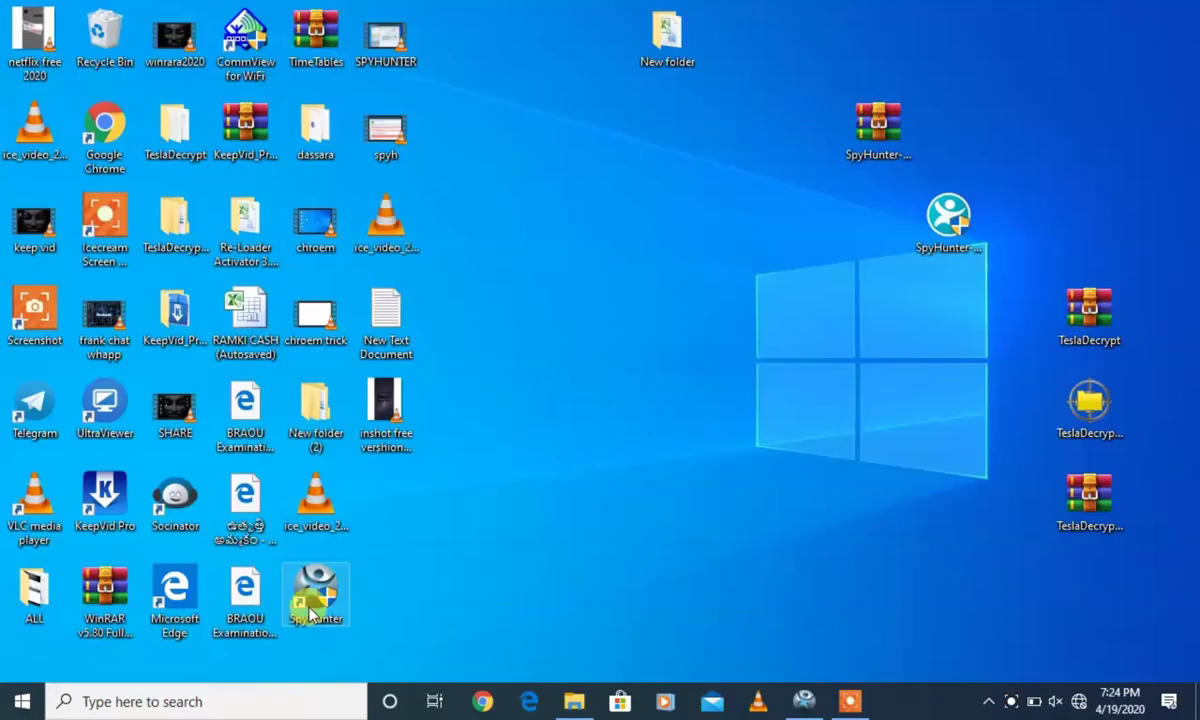
Switch back to SpyHunter, view the scan results, and examine the System Guards entries from Malware and Threat Items down to ActiveX Guarded Items
click(803, 701)
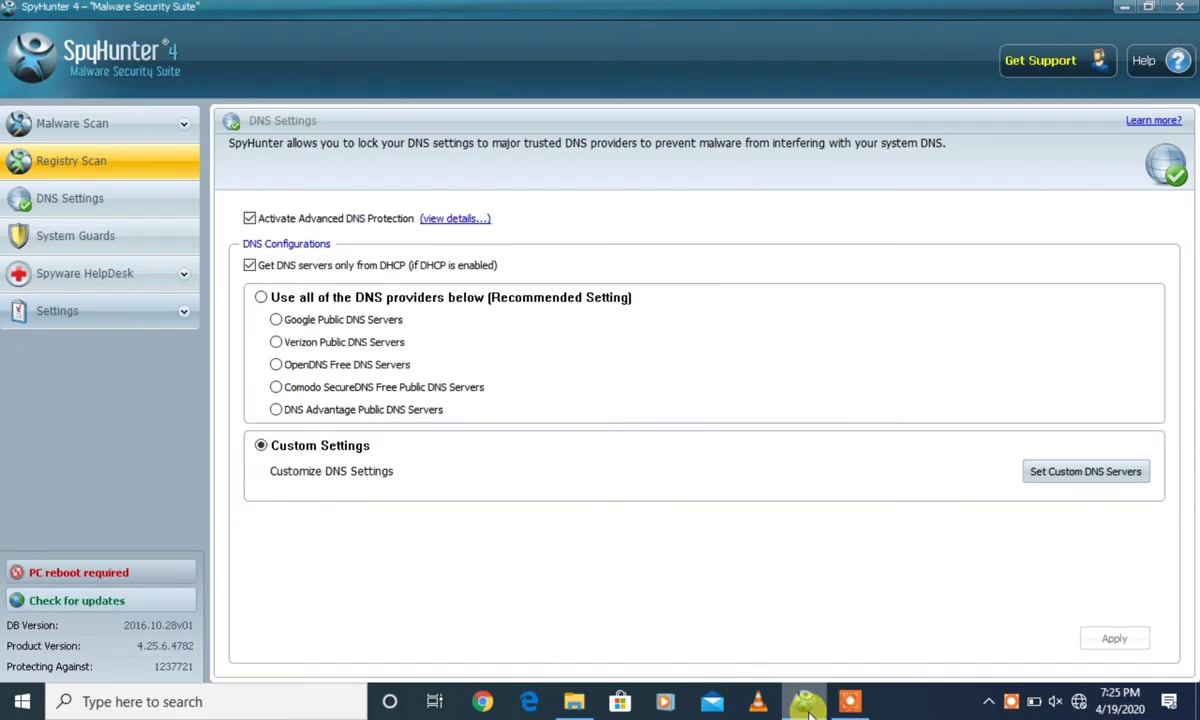
click(50, 120)
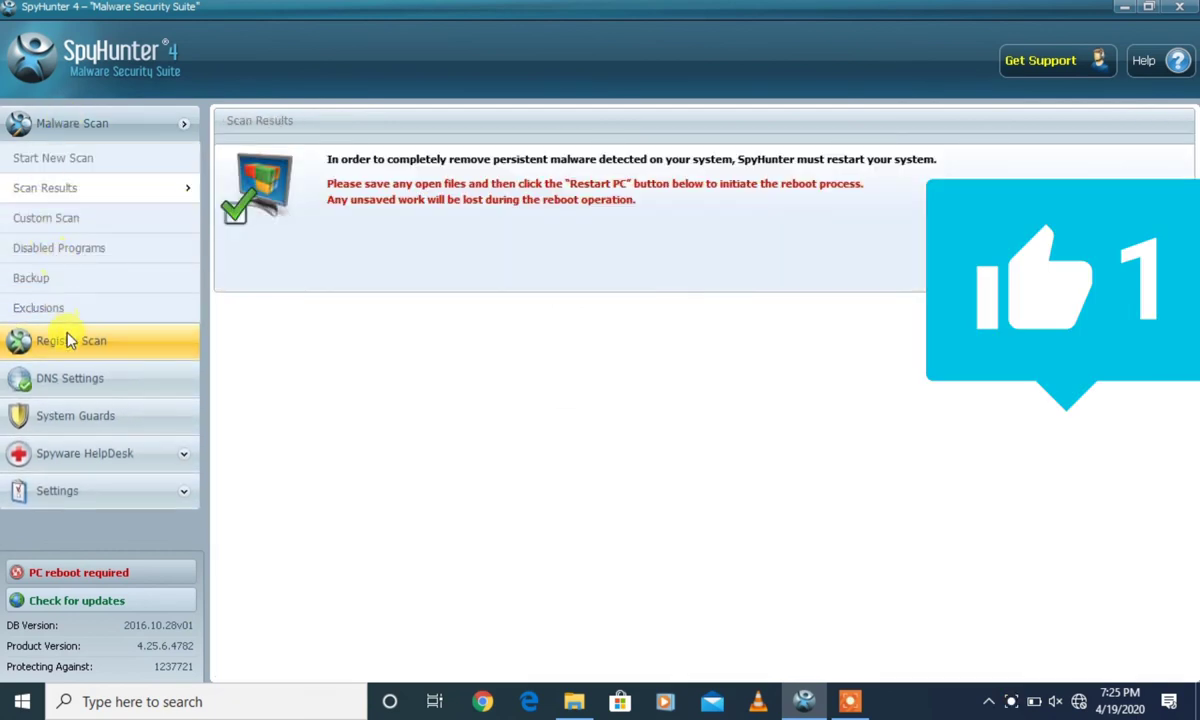
click(85, 415)
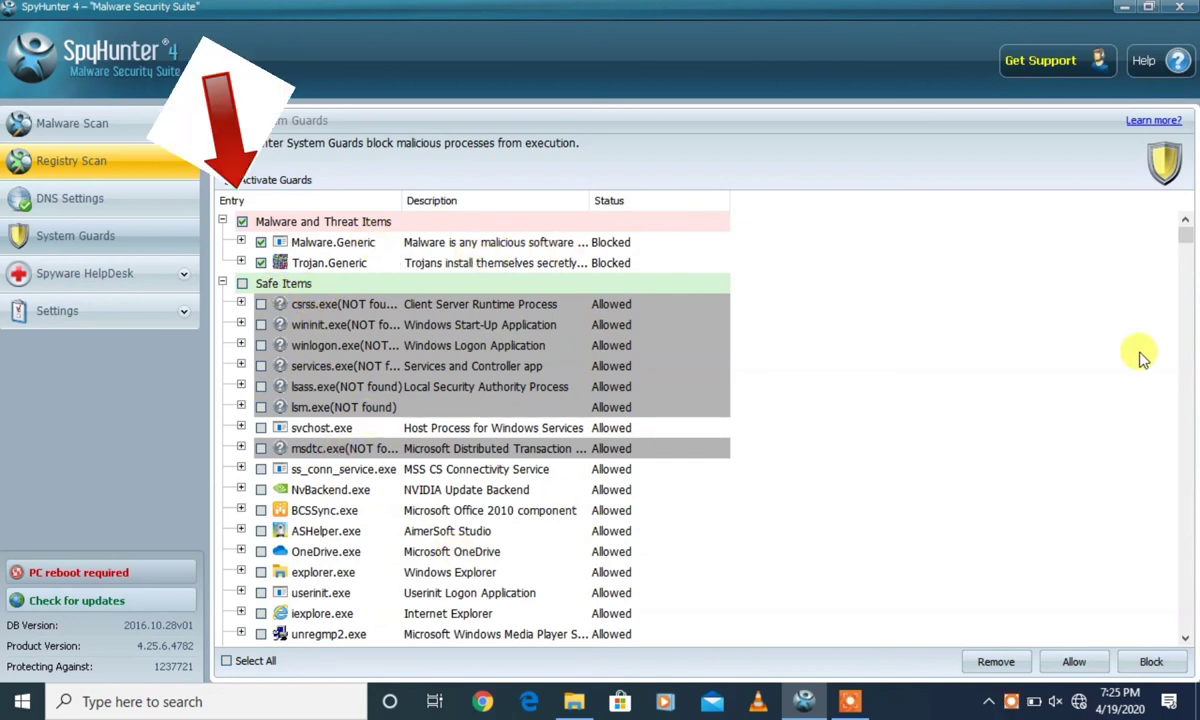
drag(1192, 240, 1181, 321)
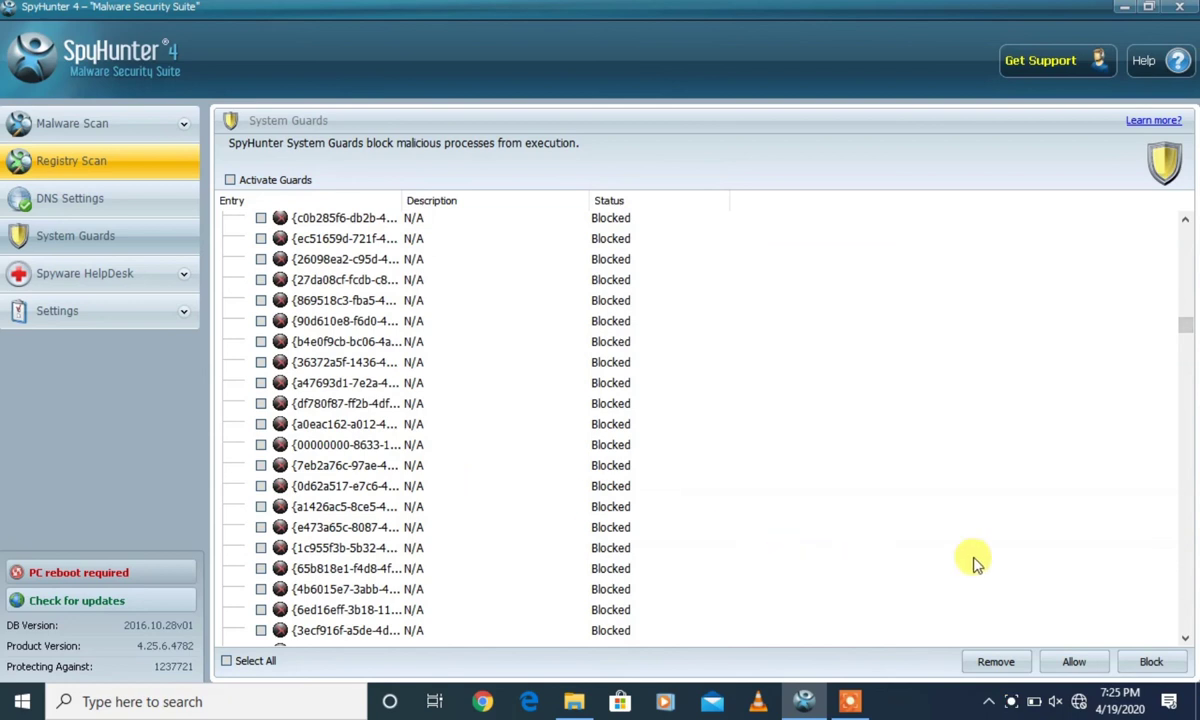
click(1187, 306)
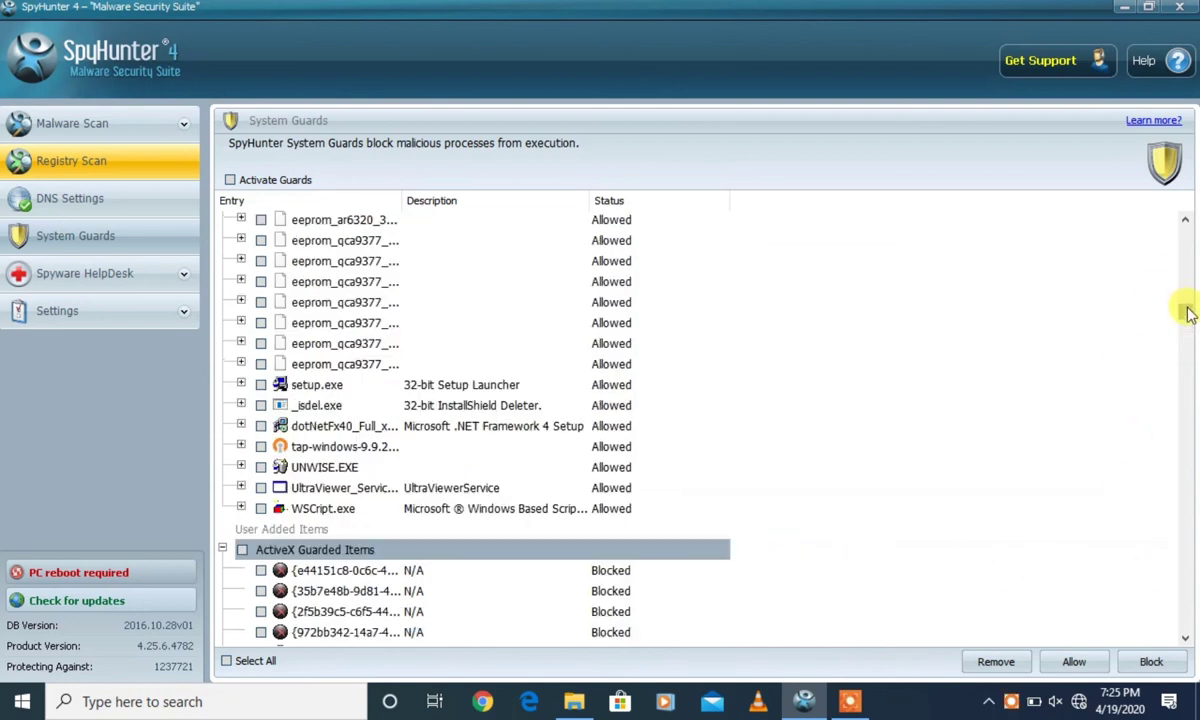
click(1187, 241)
click(1187, 241)
click(1187, 236)
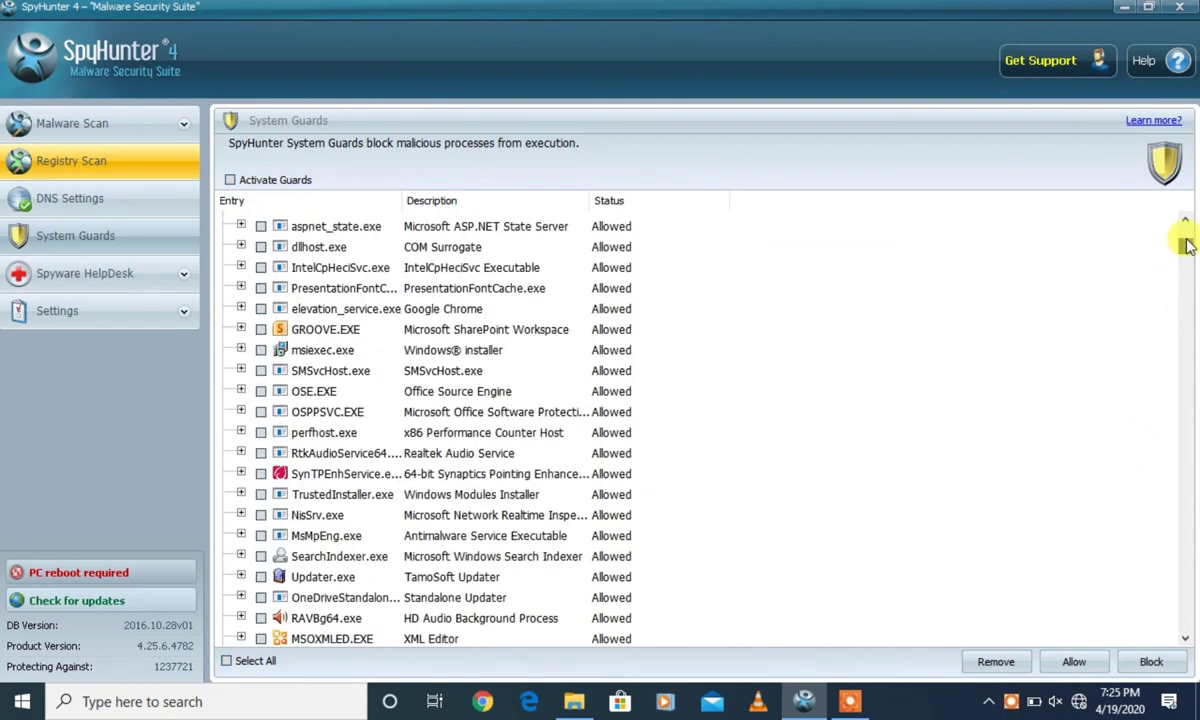
click(1187, 232)
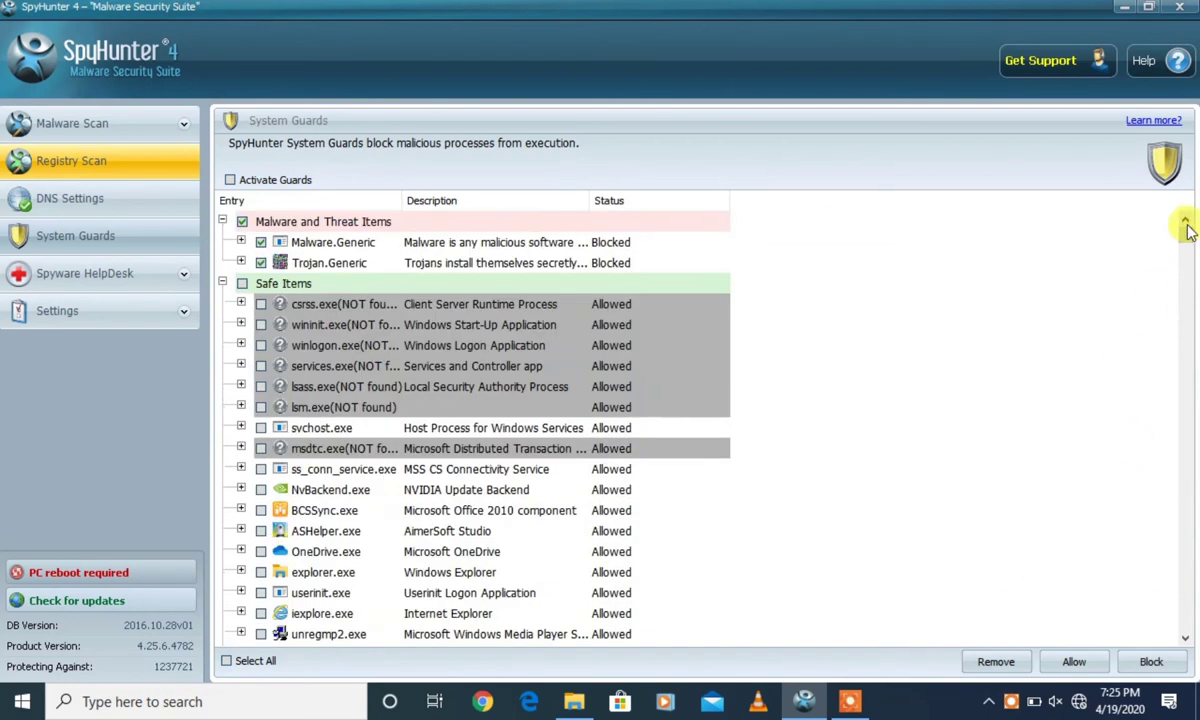
Remove all Malware and Threat Items from the System Guards list
click(242, 224)
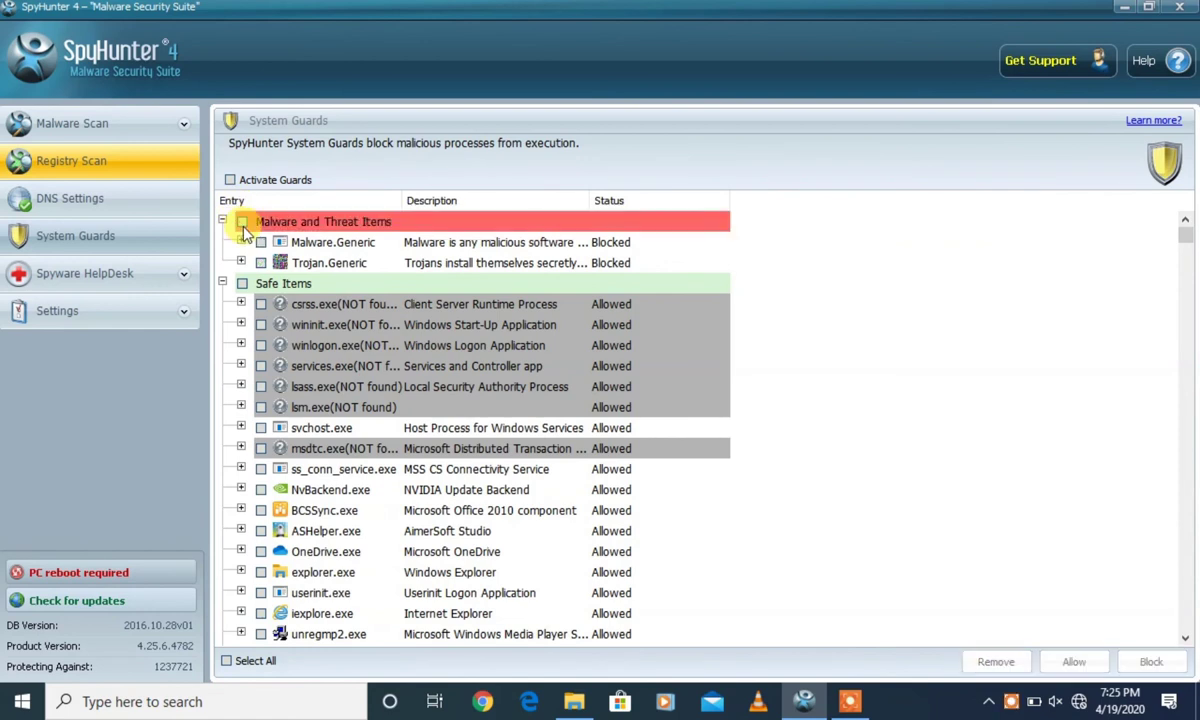
click(996, 664)
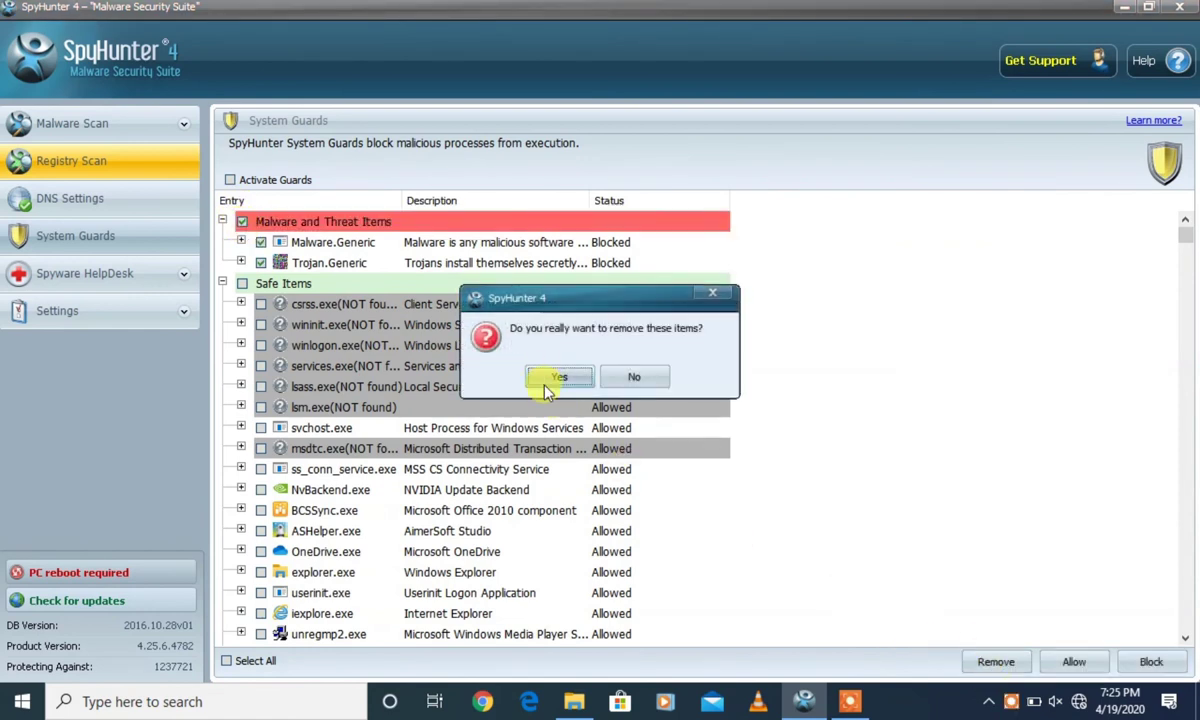
click(559, 378)
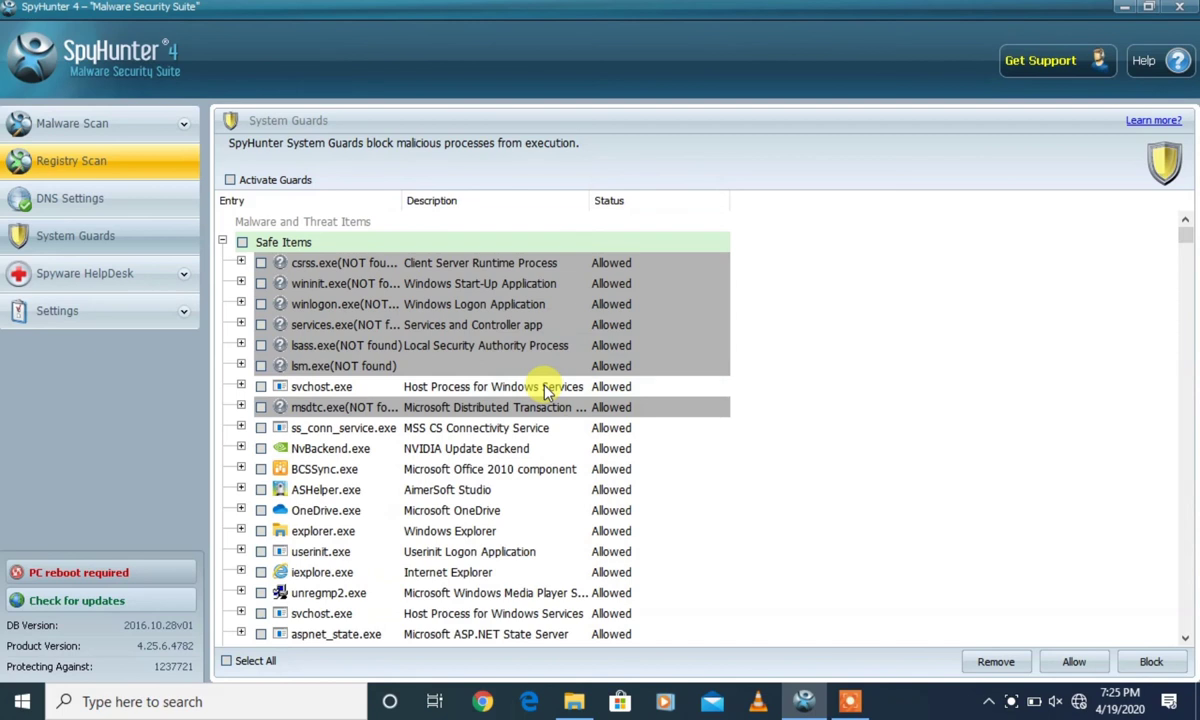
Allow all Safe Items, add the ActiveX Guarded Items to the selection, and remove all selected entries from System Guards
click(242, 243)
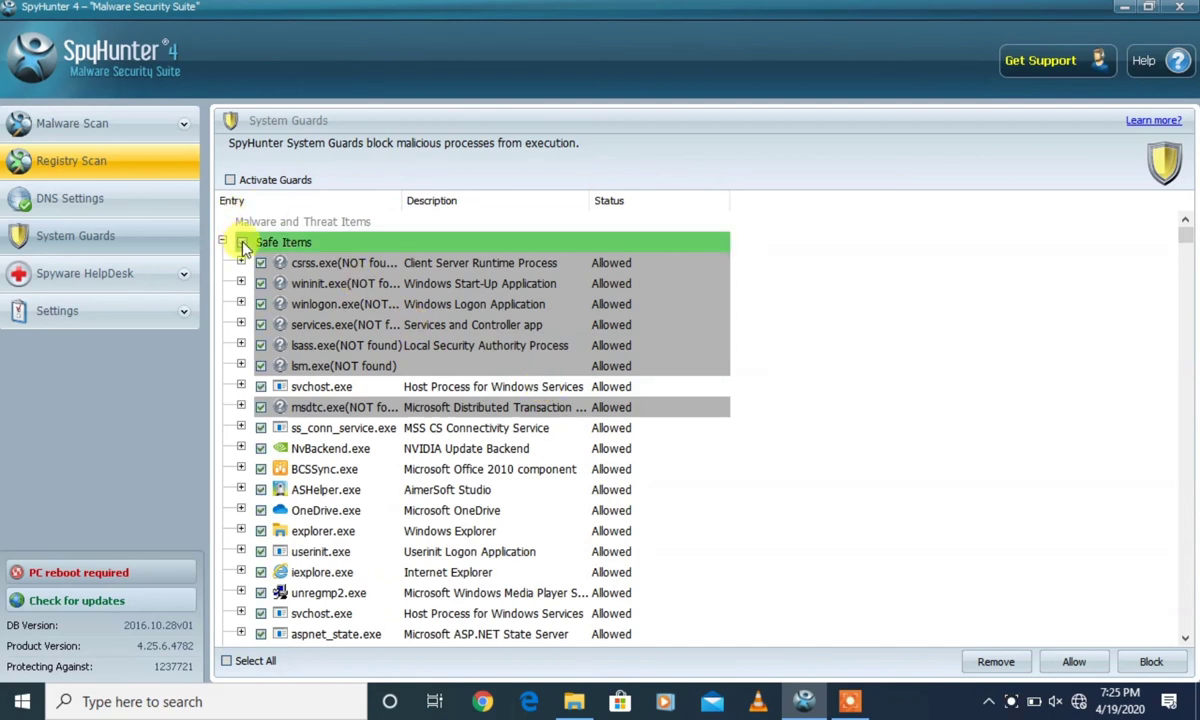
click(1073, 664)
drag(1186, 234, 1183, 309)
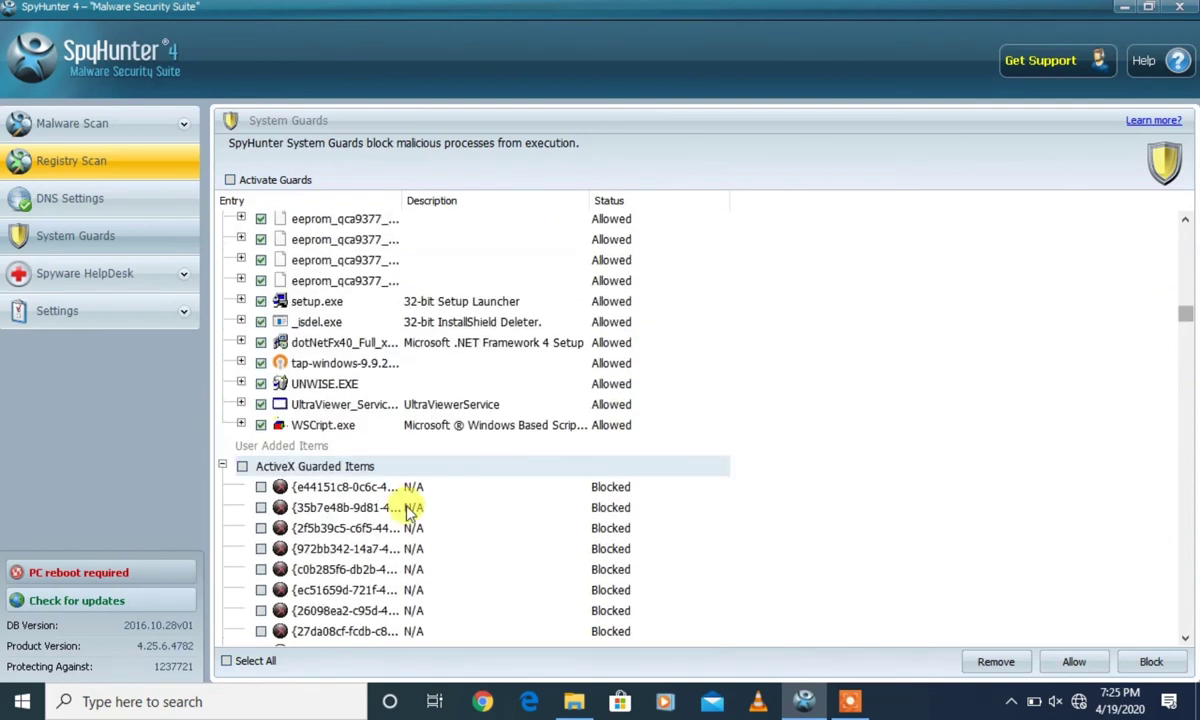
click(241, 468)
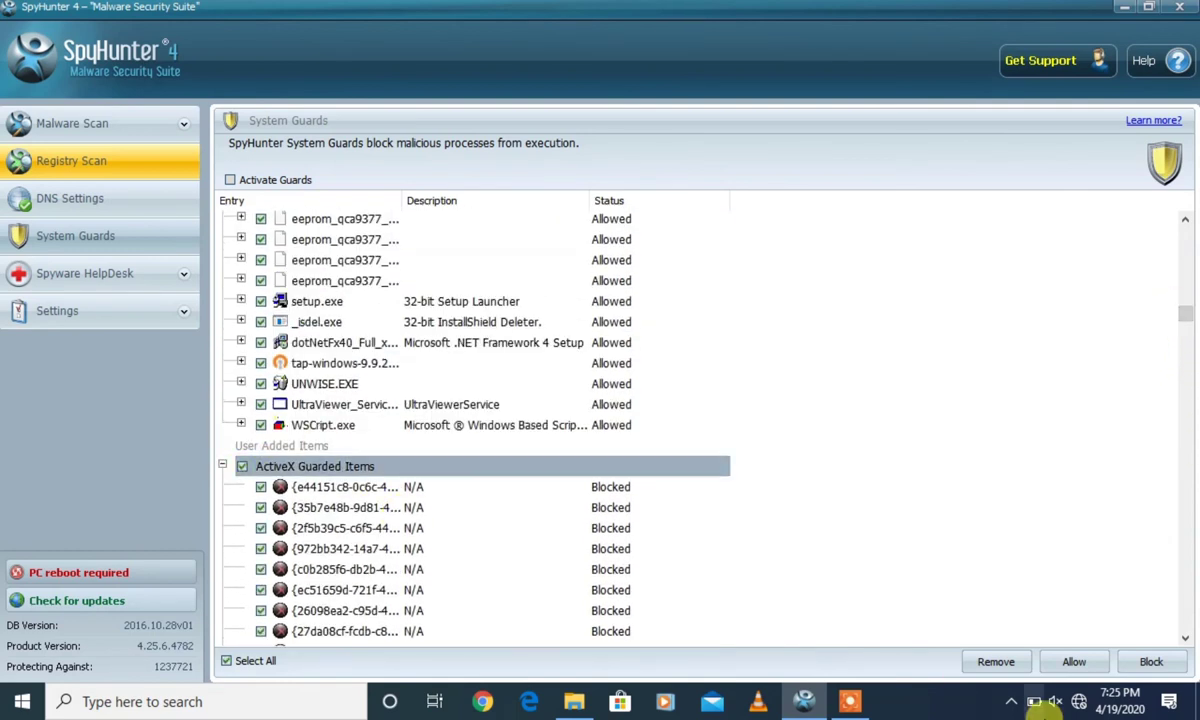
click(994, 661)
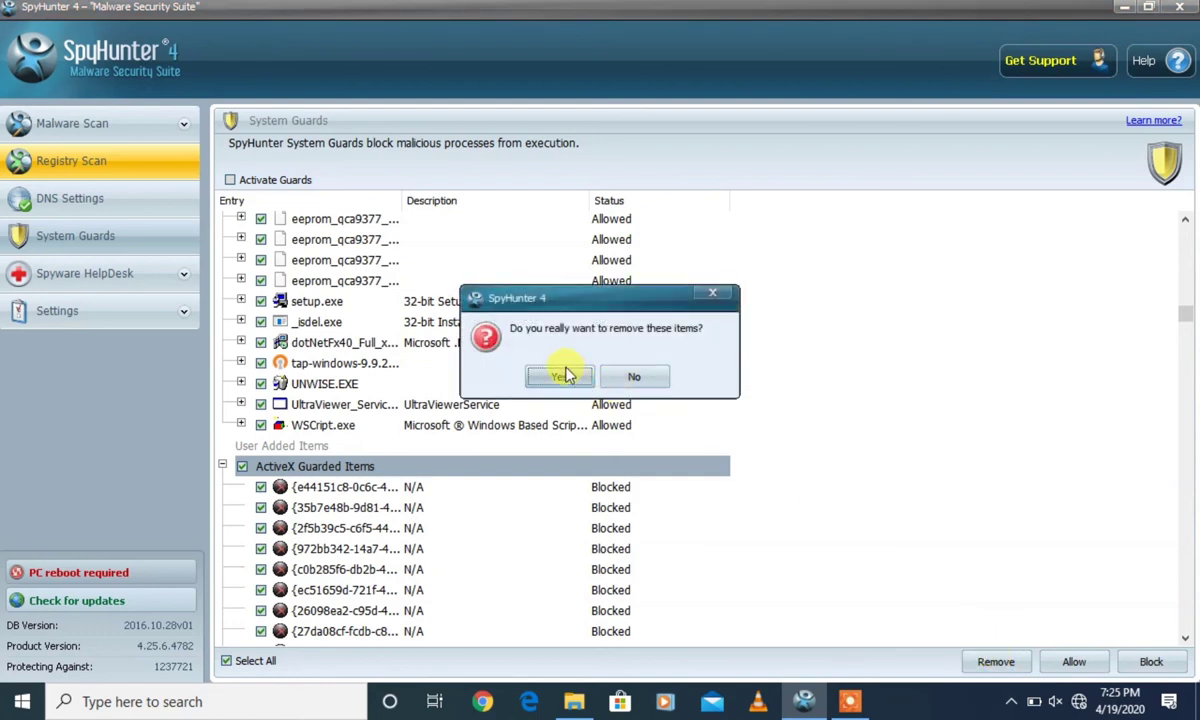
click(563, 376)
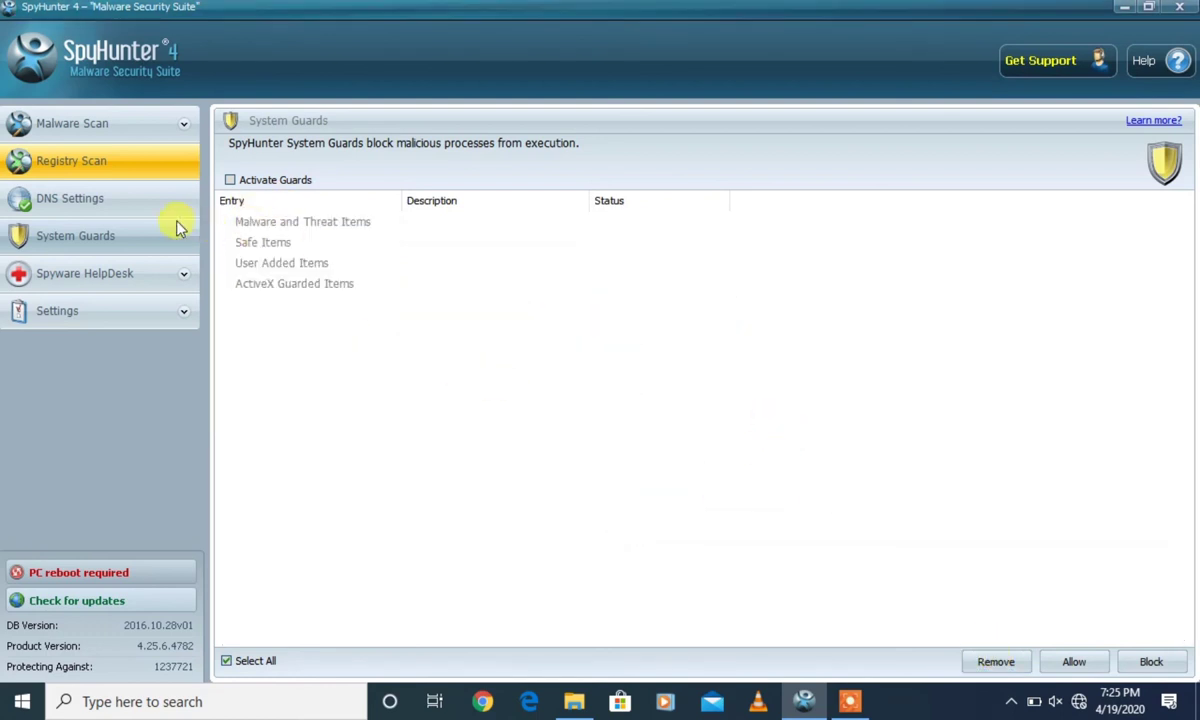
Look through the DNS Settings, System Guards and Spyware HelpDesk pages
click(128, 205)
click(128, 232)
click(128, 273)
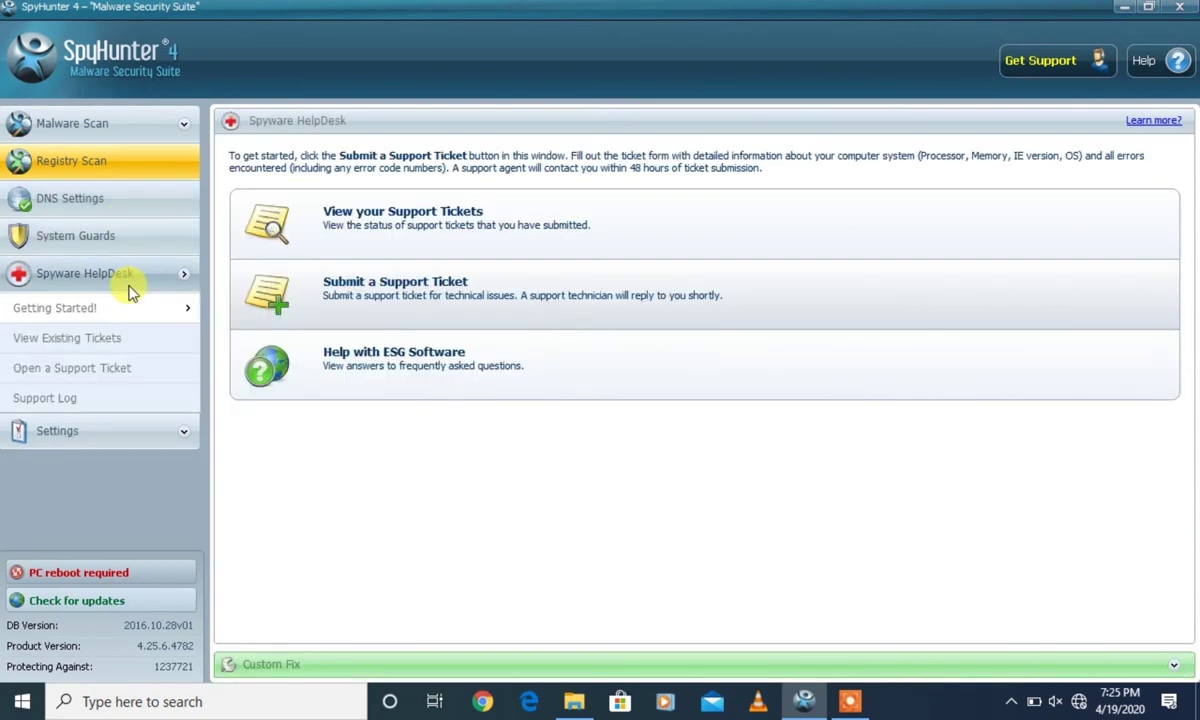
Try to start a new malware scan, dismissing the restart warning, and minimize the program window
click(62, 123)
click(80, 156)
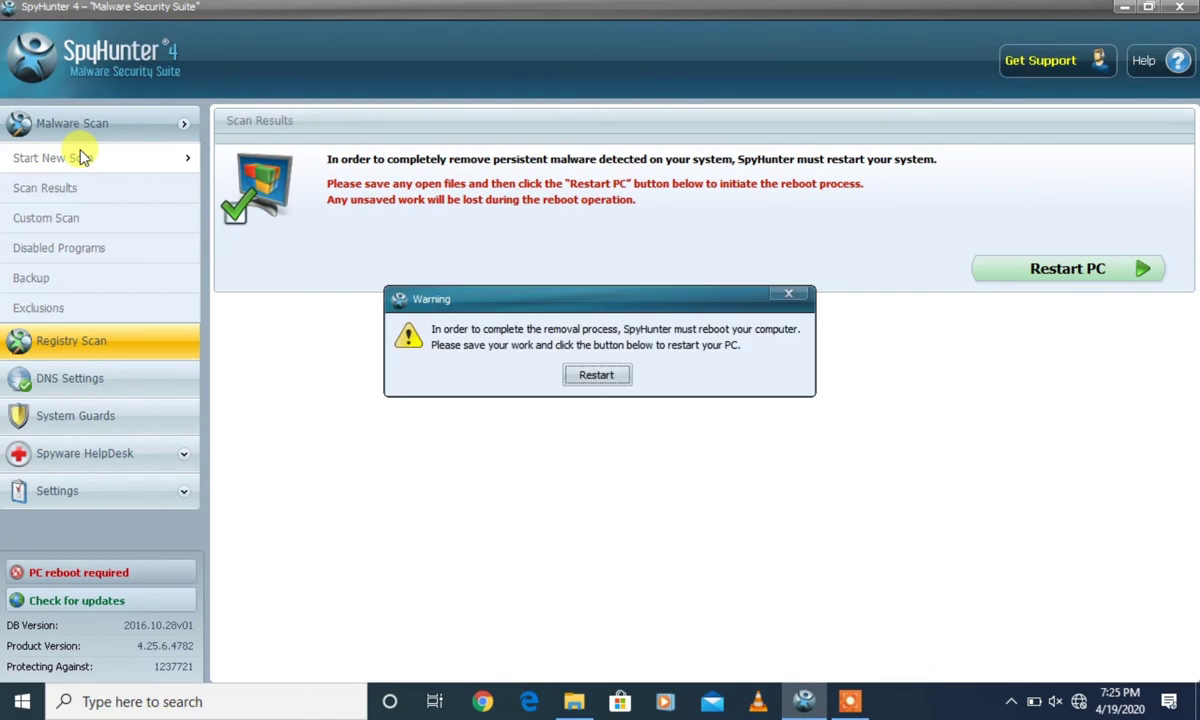
click(788, 293)
click(1123, 8)
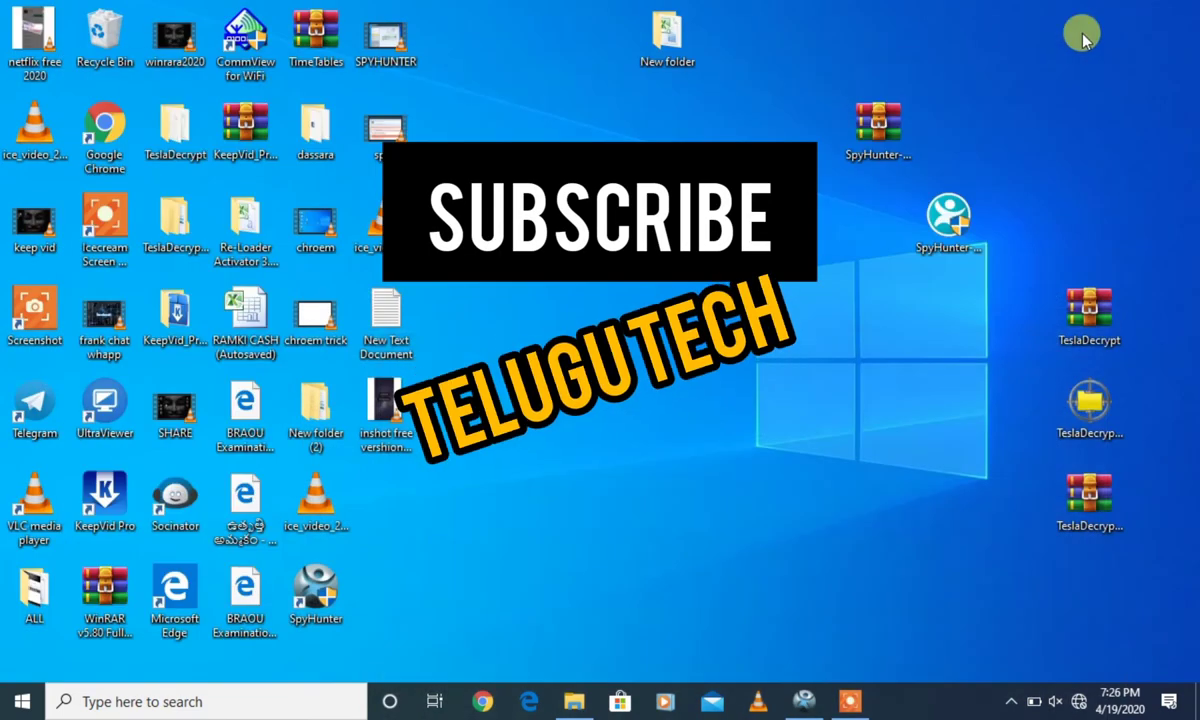